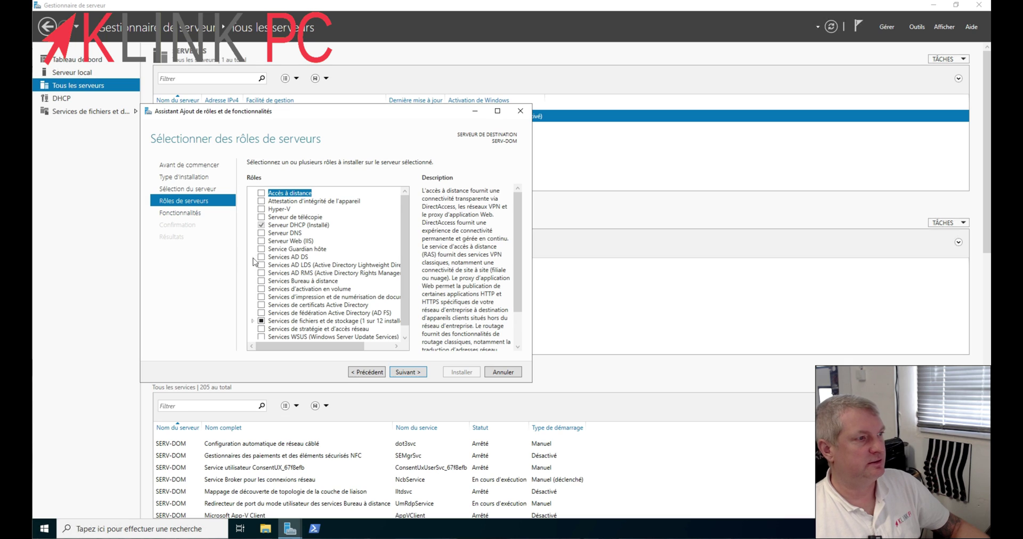
# Step: Install the Serveur DNS role with its management tools on SERV-DOM, close the wizard and check the installation notification
pyautogui.click(261, 234)
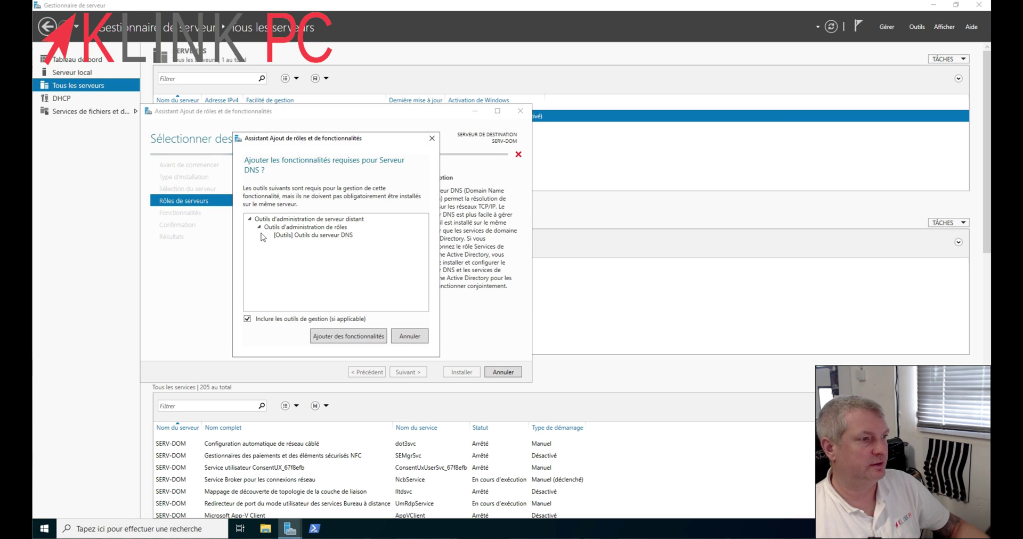
pyautogui.click(335, 336)
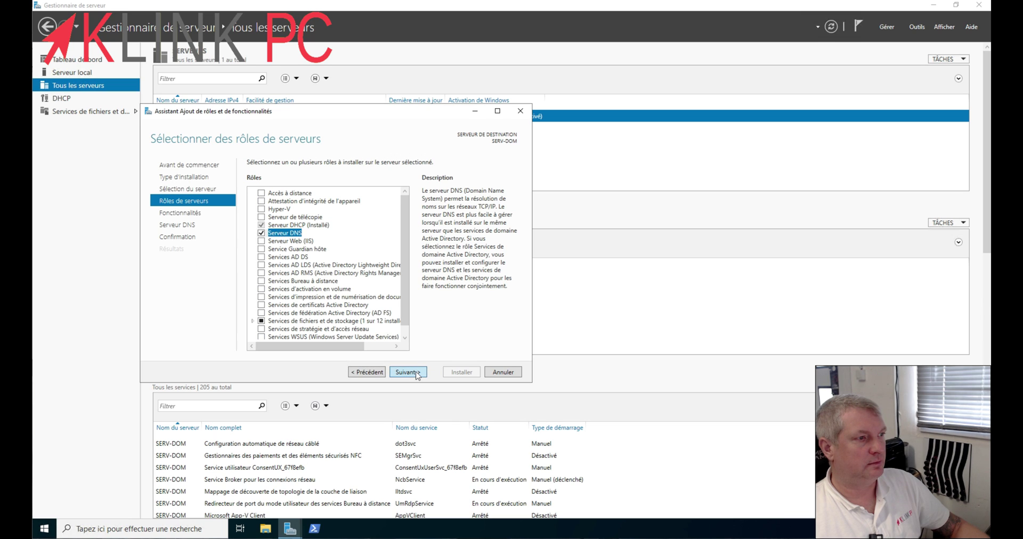
pyautogui.click(417, 375)
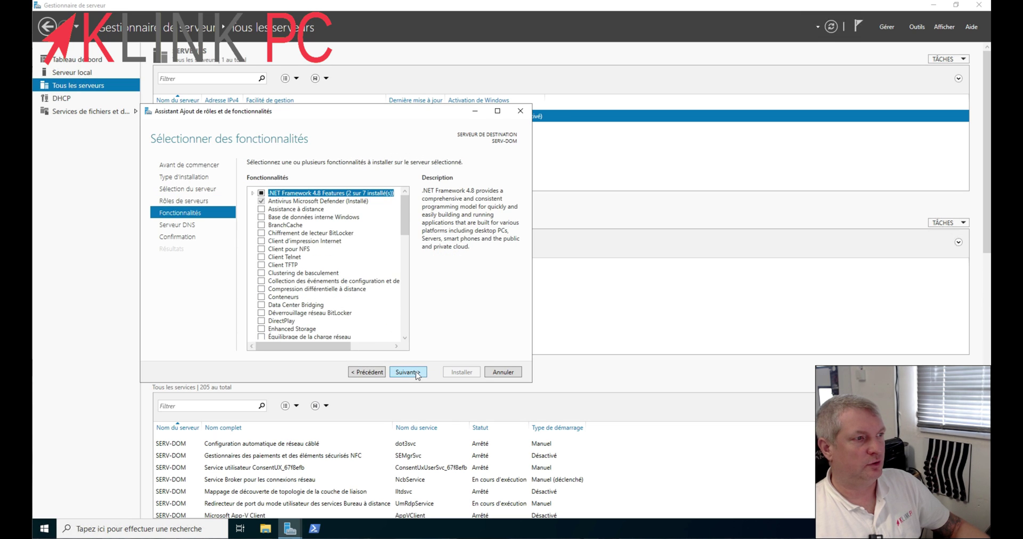
pyautogui.click(417, 375)
pyautogui.click(417, 375)
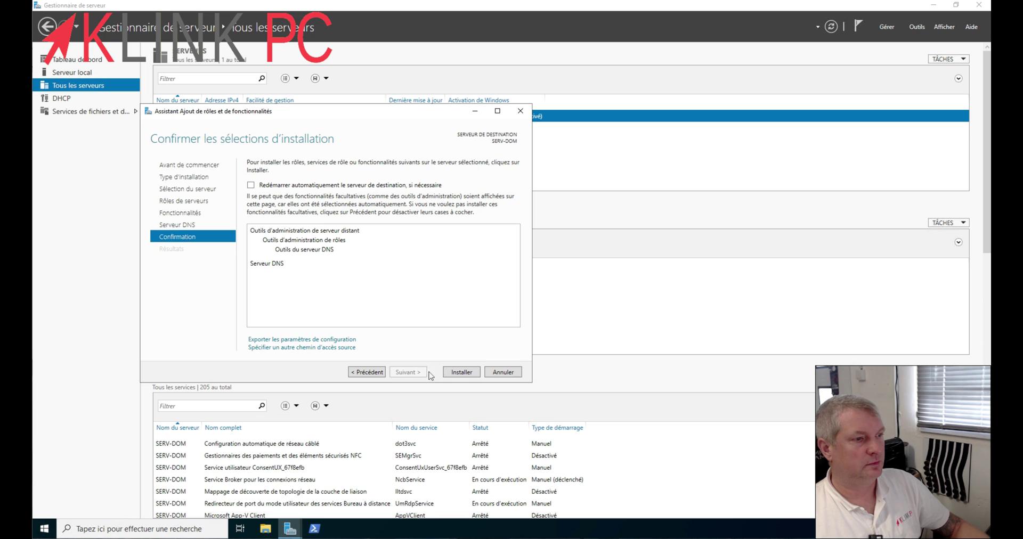
pyautogui.click(463, 372)
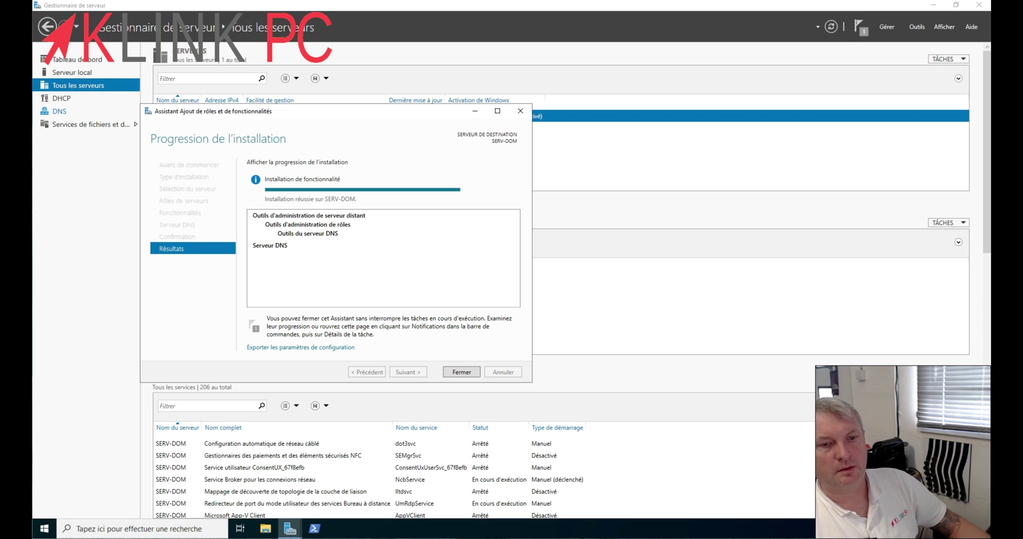
pyautogui.click(461, 373)
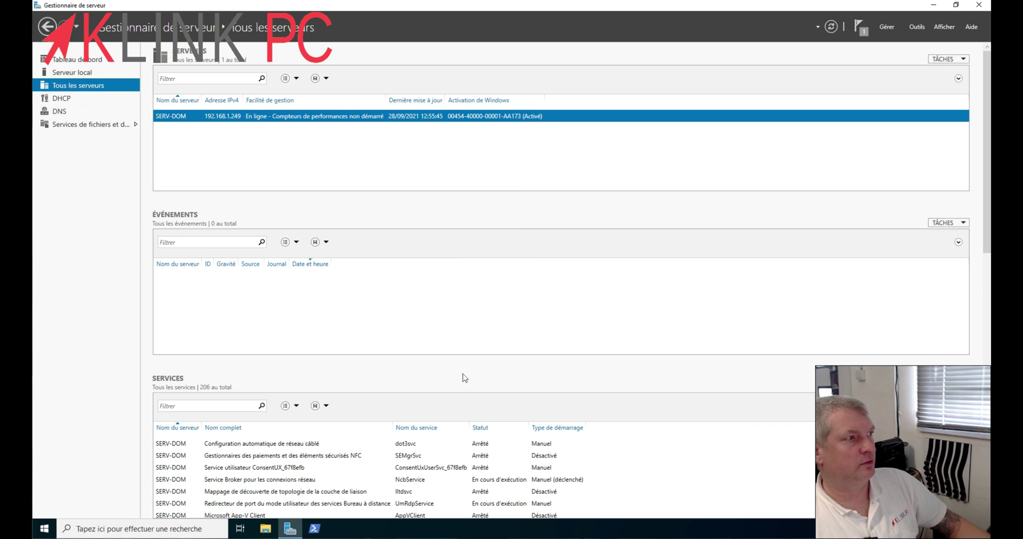
pyautogui.click(862, 29)
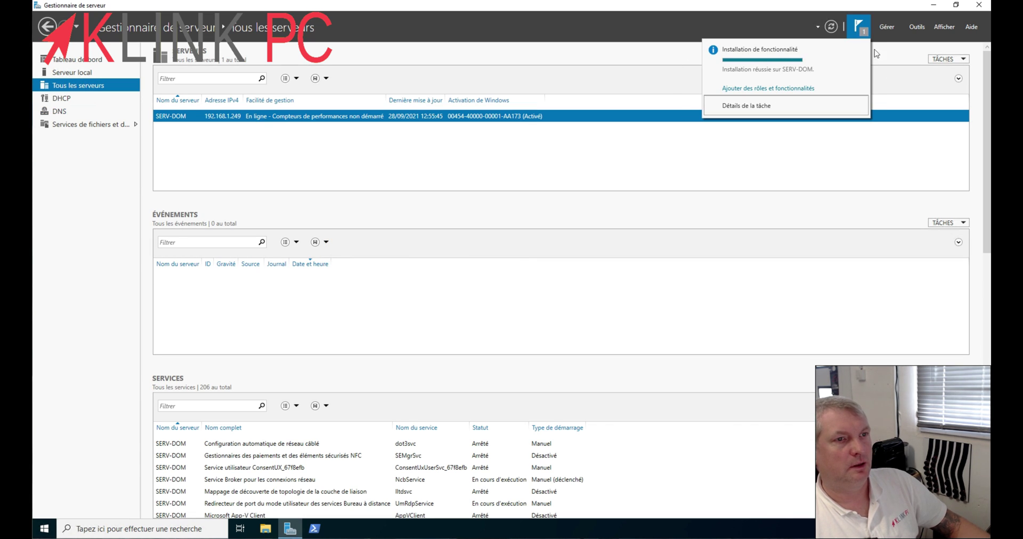
# Step: Open the DNS manager (Gestionnaire DNS) for SERV-DOM and move its window clear of the server list
pyautogui.click(61, 112)
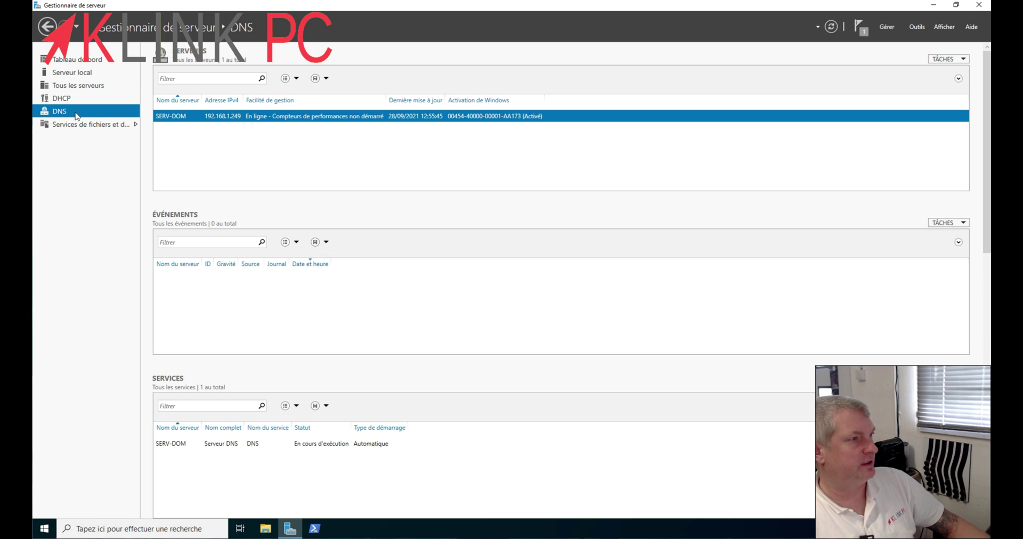
pyautogui.rightClick(367, 122)
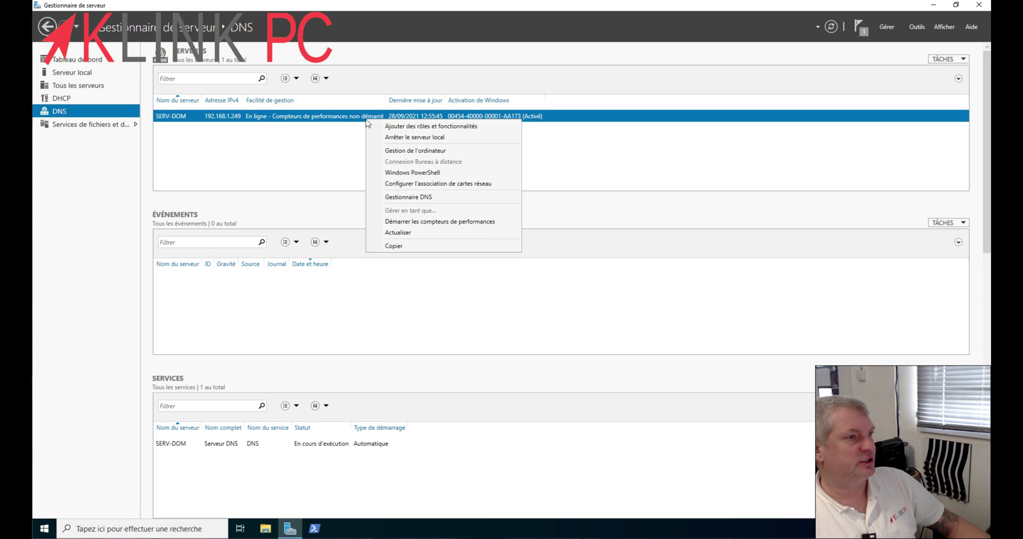
pyautogui.click(916, 27)
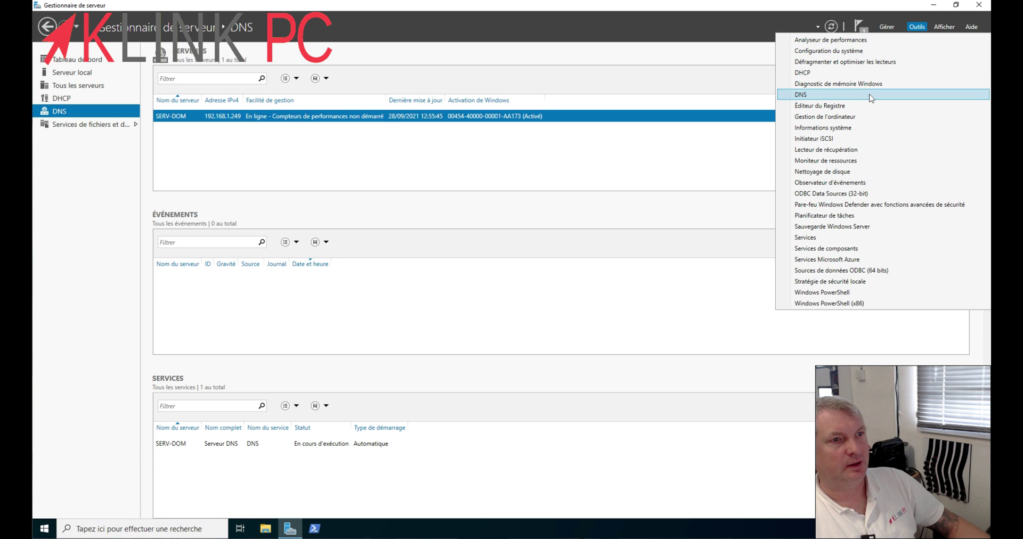
pyautogui.rightClick(348, 120)
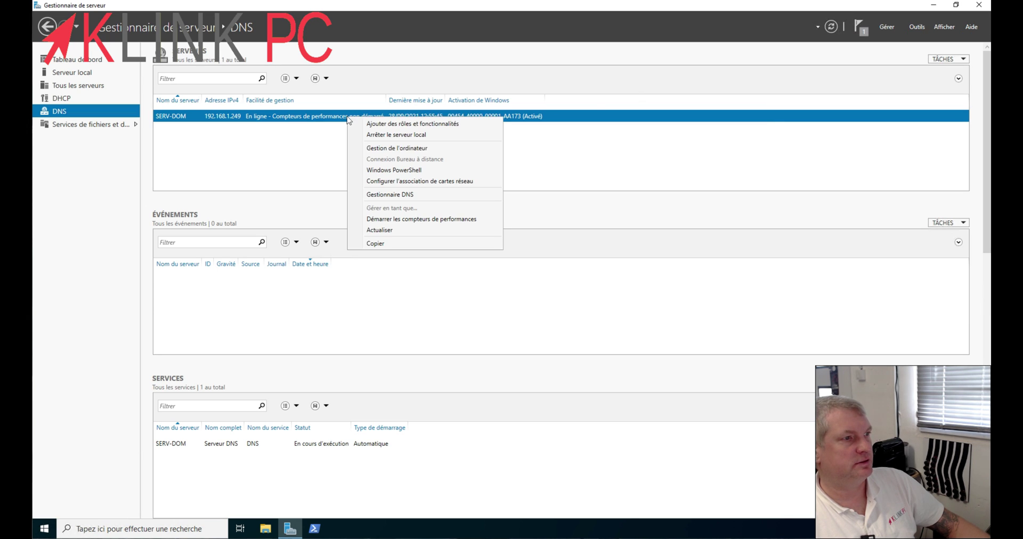
pyautogui.click(393, 193)
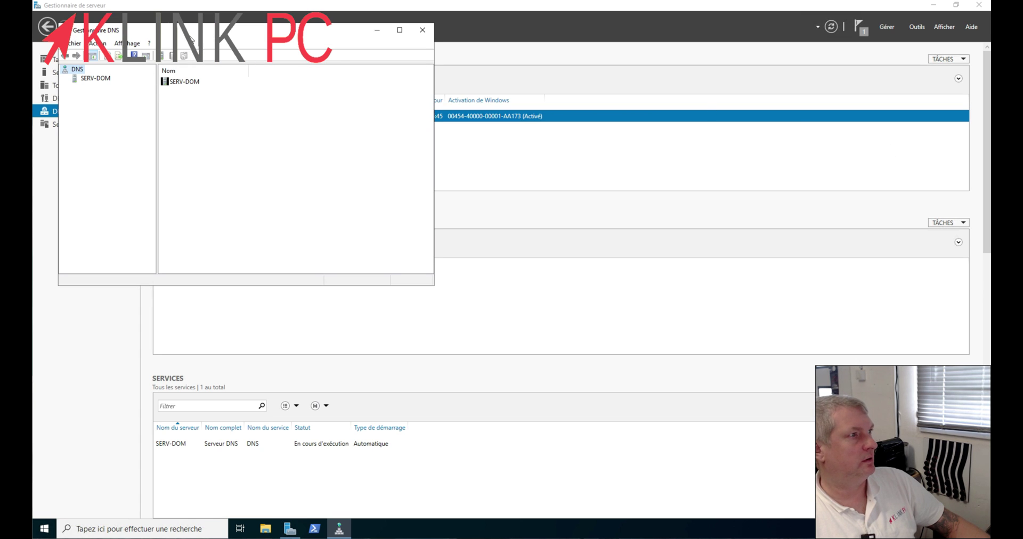
pyautogui.moveTo(188, 36); pyautogui.dragTo(299, 120)
# Step: Review the lookup zones, trust points, conditional forwarders and forwarders of SERV-DOM in the DNS manager
pyautogui.click(206, 162)
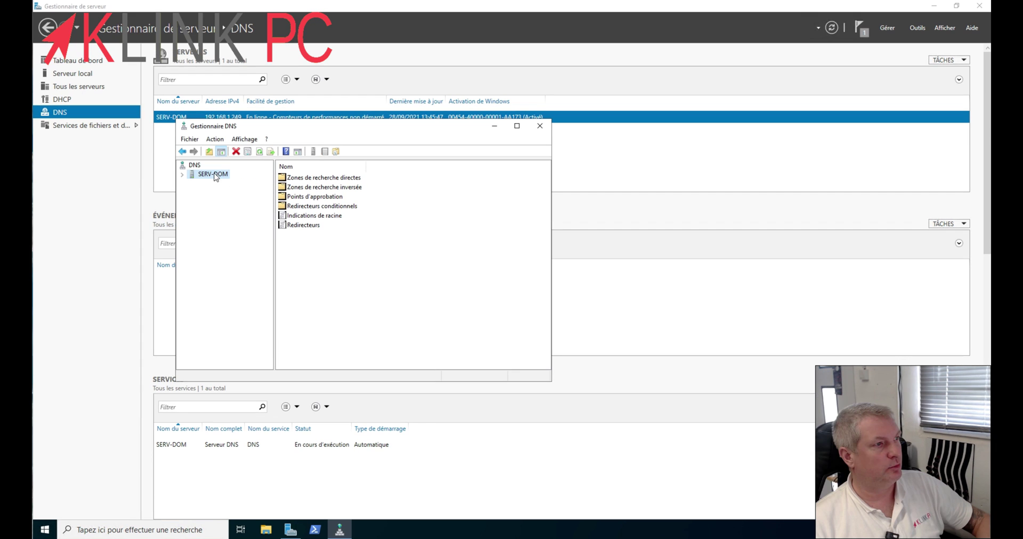
pyautogui.click(319, 179)
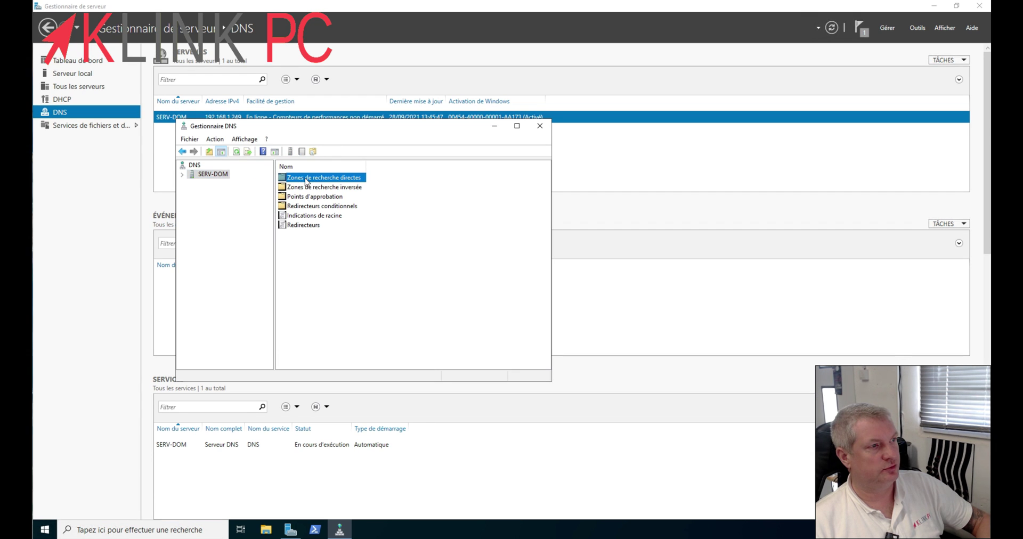
pyautogui.click(341, 187)
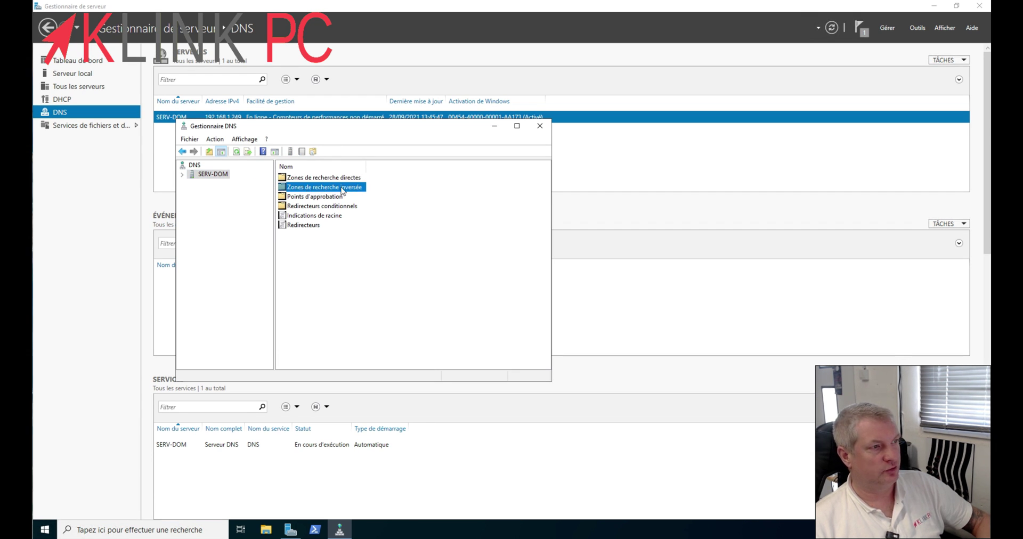
pyautogui.click(321, 196)
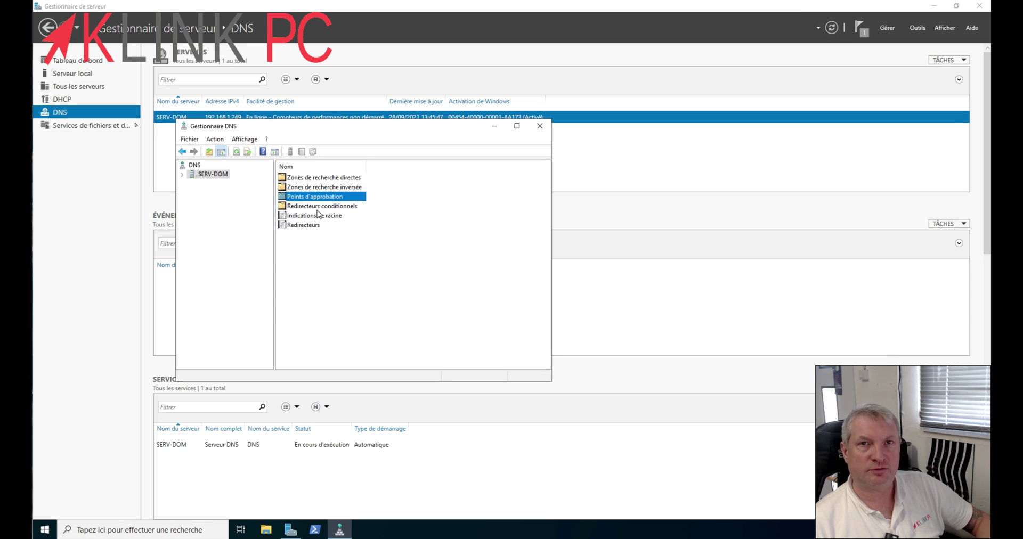
pyautogui.click(318, 209)
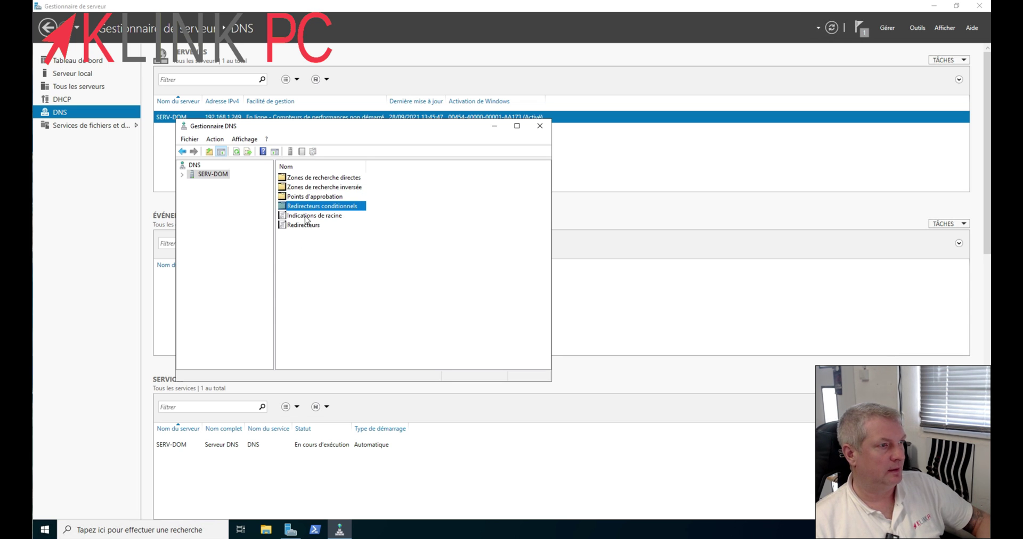
pyautogui.click(307, 226)
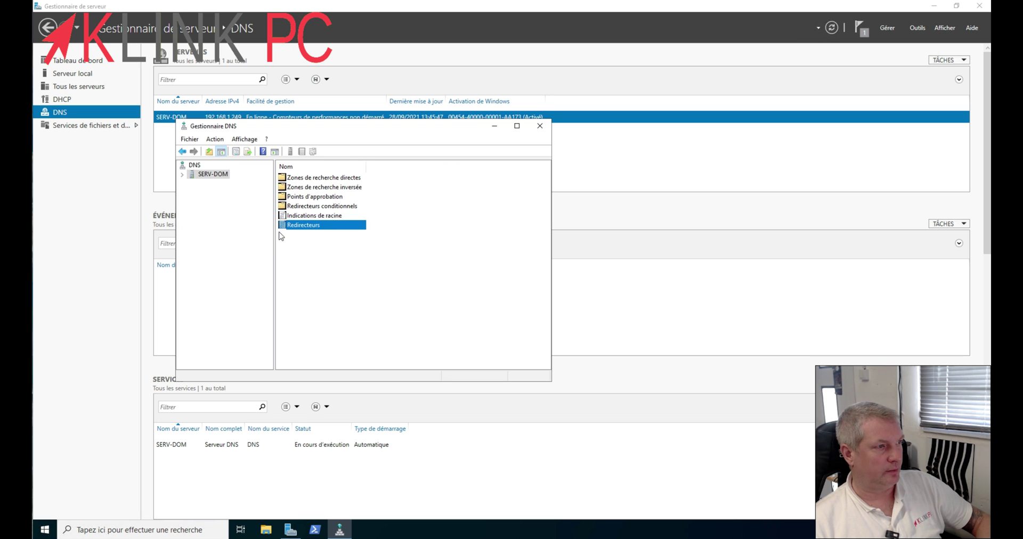
# Step: Open the forwarders (Redirecteurs) of SERV-DOM for editing and add 8.8.8.8 as a forwarding server
pyautogui.doubleClick(315, 225)
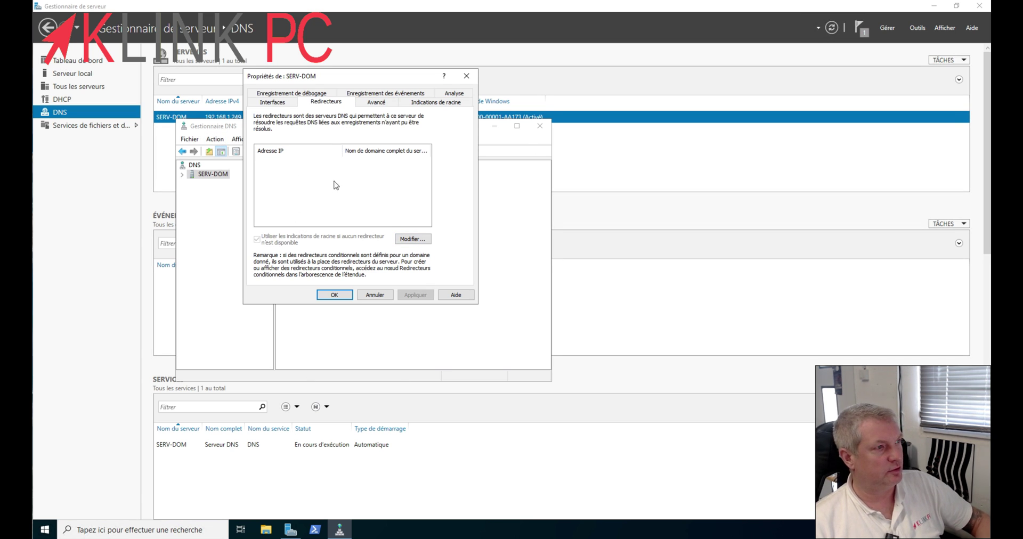
pyautogui.click(422, 240)
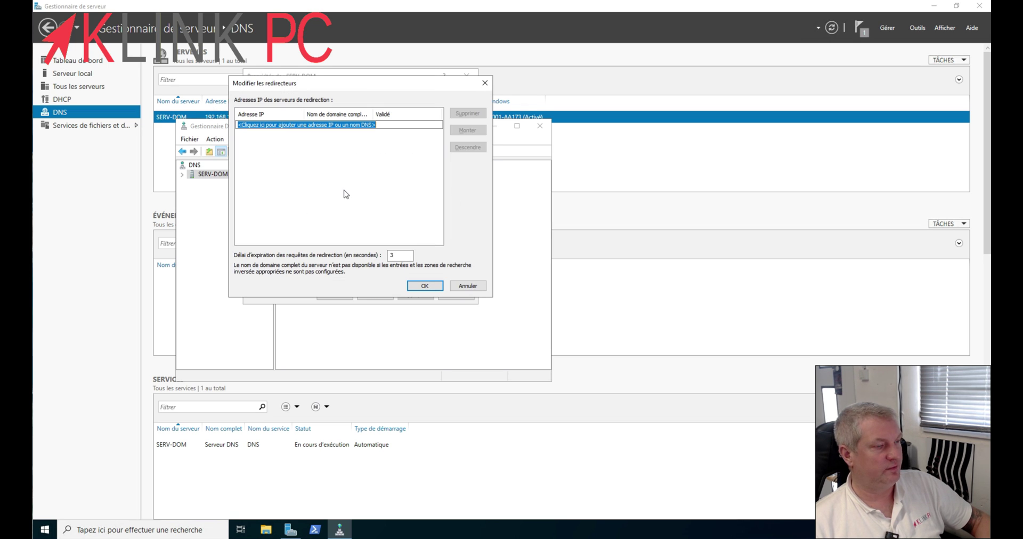
pyautogui.write('8.8.8.8')
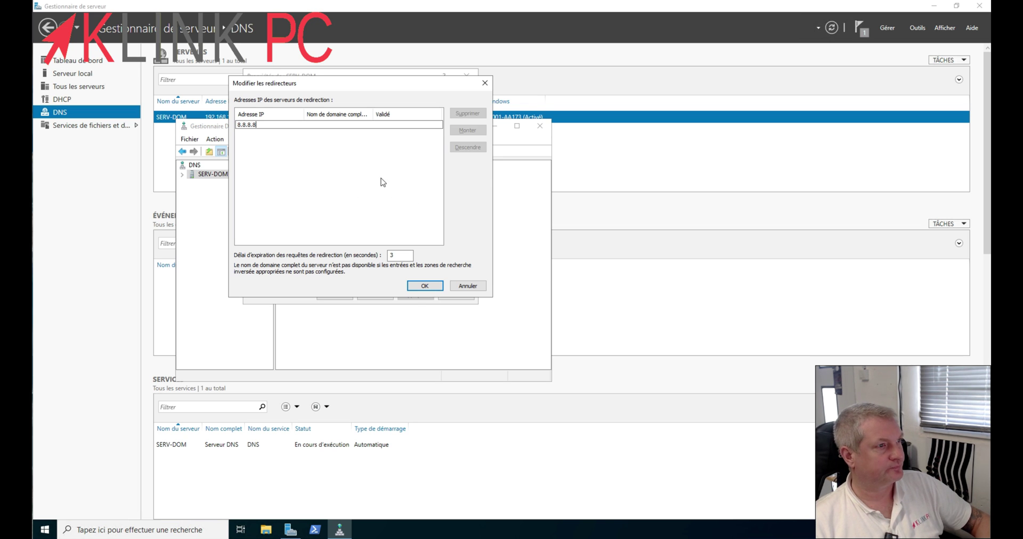
pyautogui.click(423, 286)
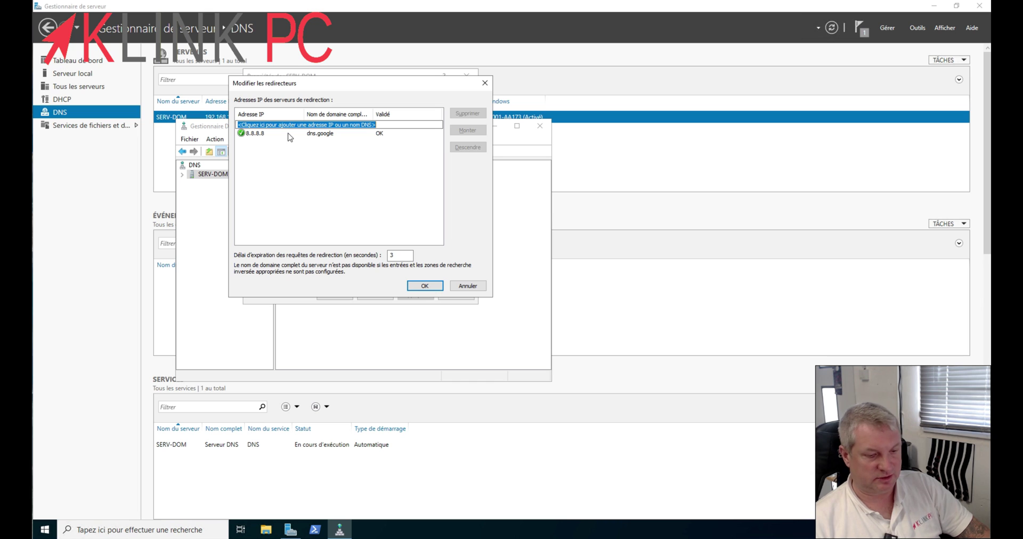
pyautogui.write('1234')
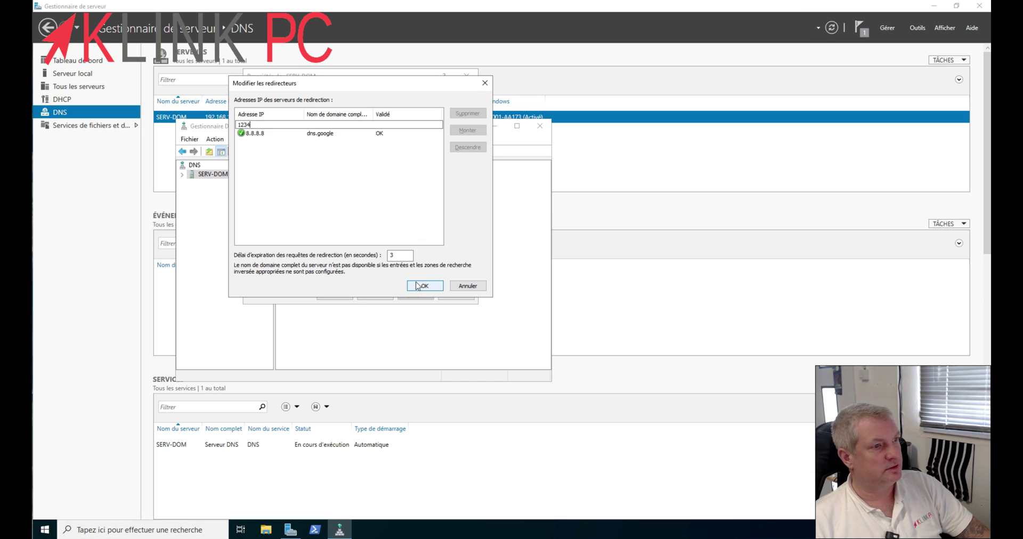
pyautogui.click(351, 185)
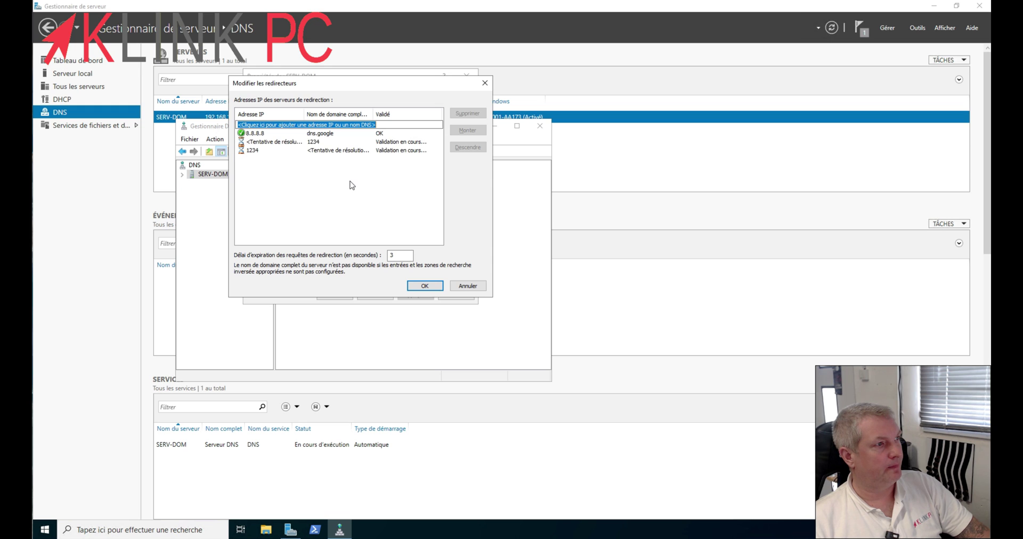
pyautogui.click(279, 151)
pyautogui.click(460, 116)
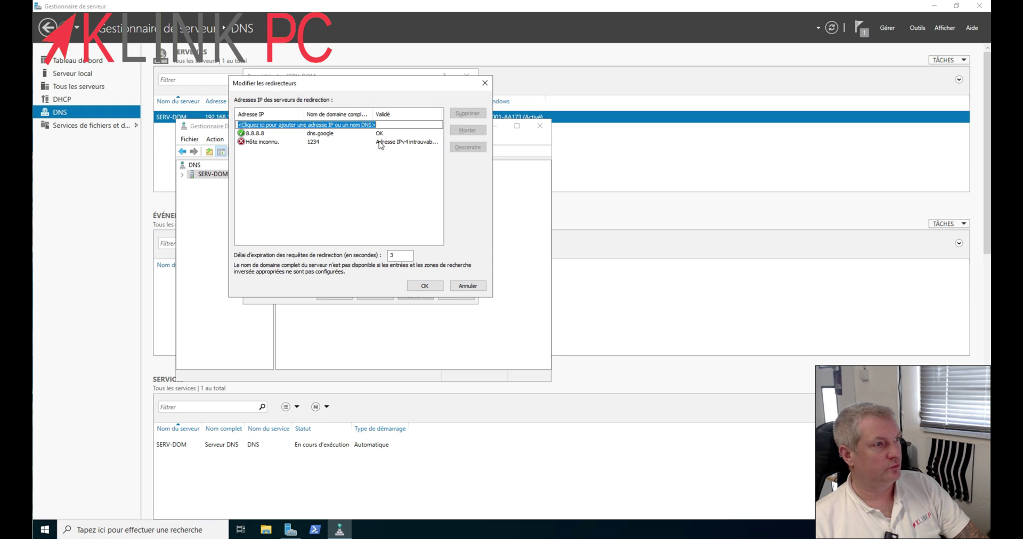
pyautogui.click(461, 116)
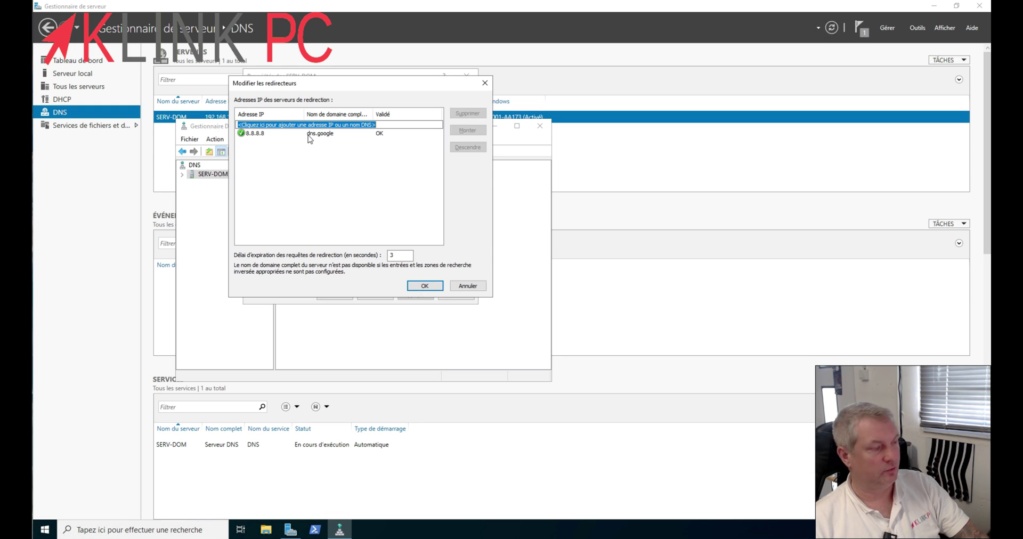
# Step: Add 1.1.1.1 and 8.8.4.4 as further forwarding servers and apply the SERV-DOM properties
pyautogui.write('1.1.1.1')
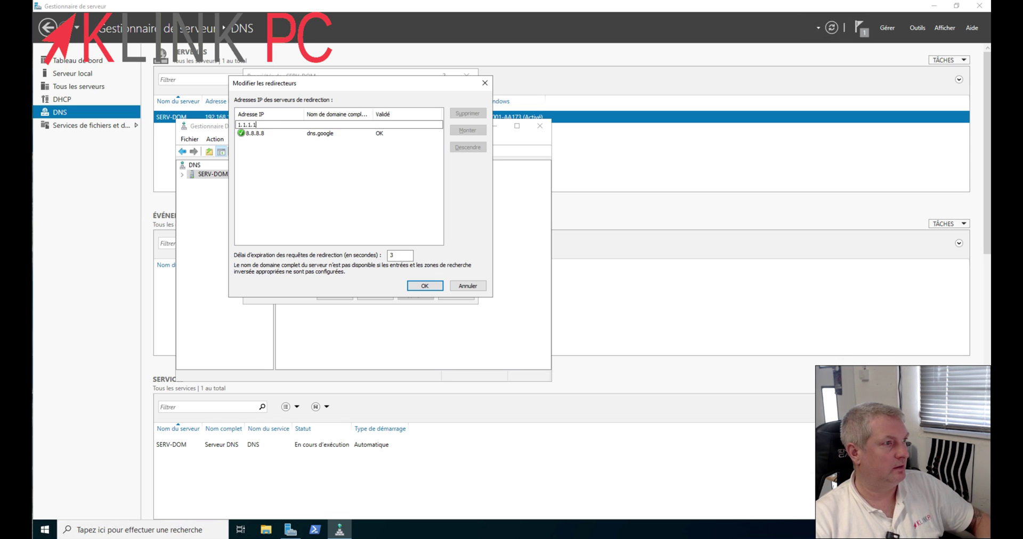
pyautogui.press('Return')
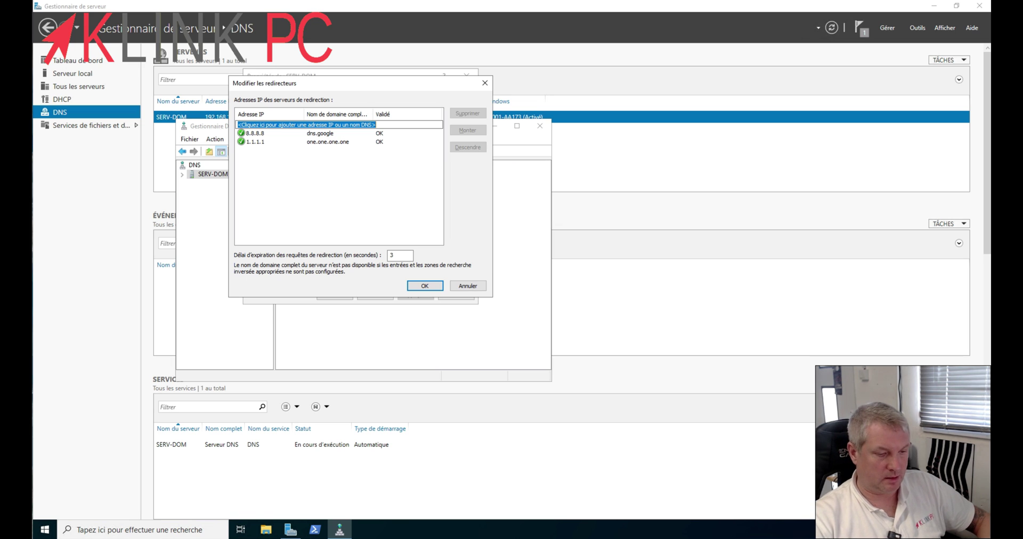
pyautogui.write('8.8.4.4')
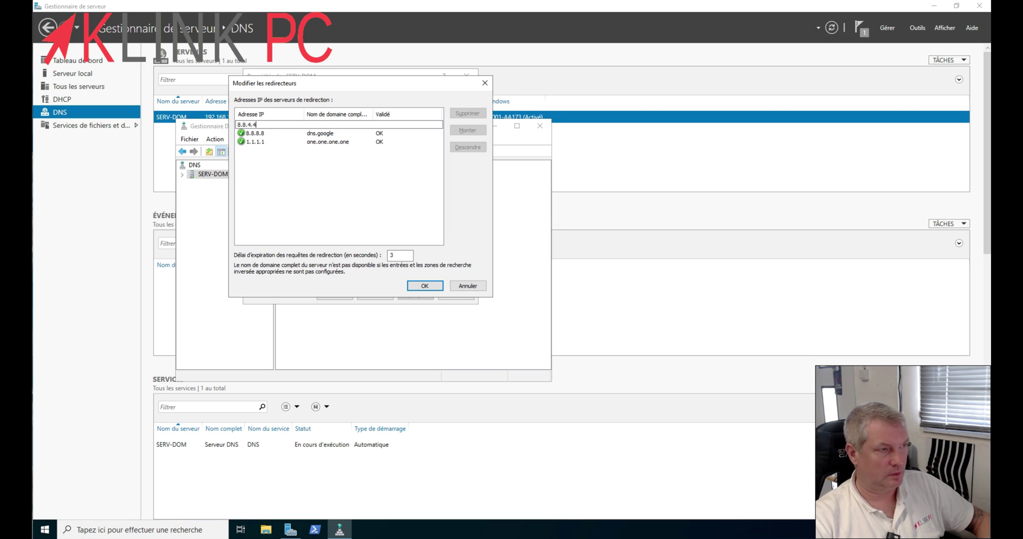
pyautogui.press('Return')
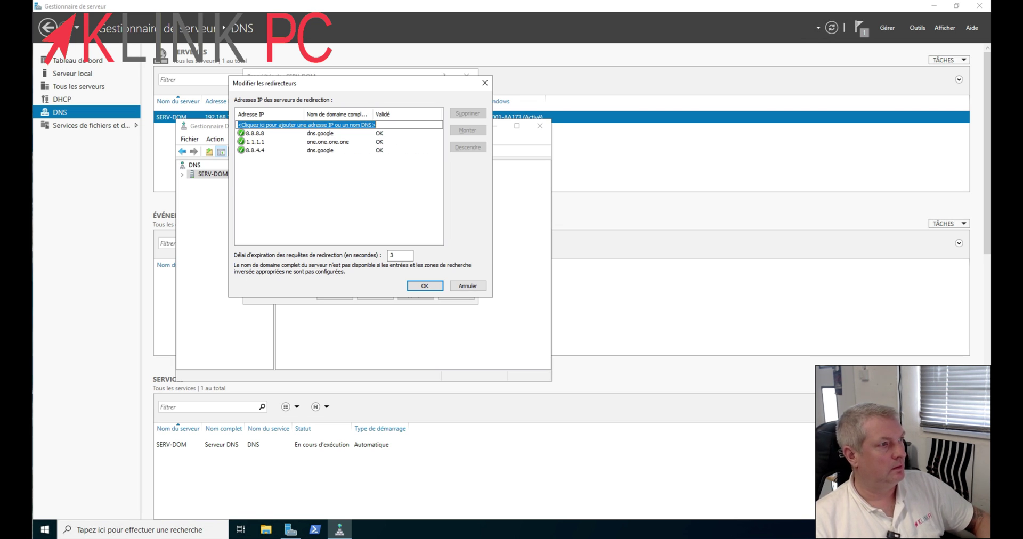
pyautogui.click(428, 285)
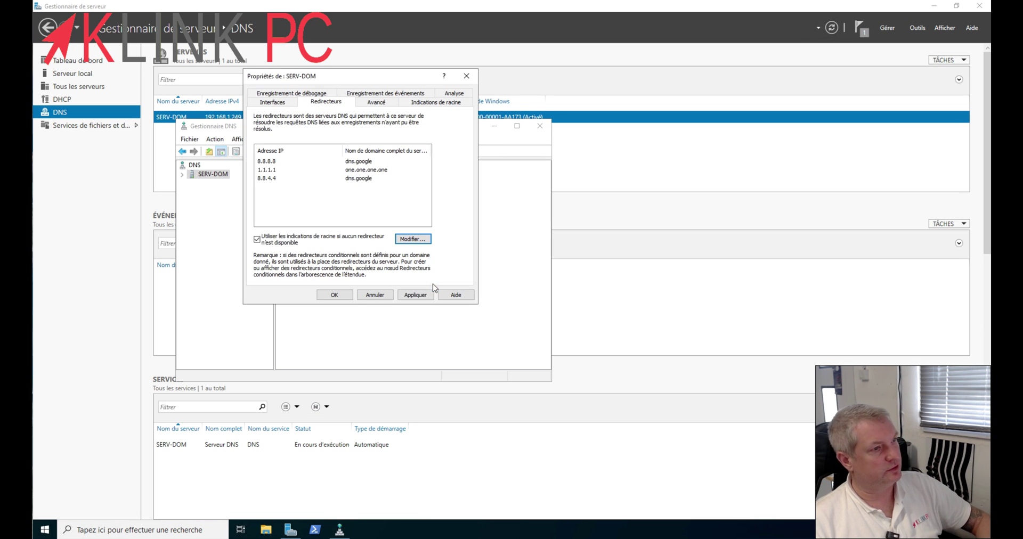
pyautogui.click(419, 296)
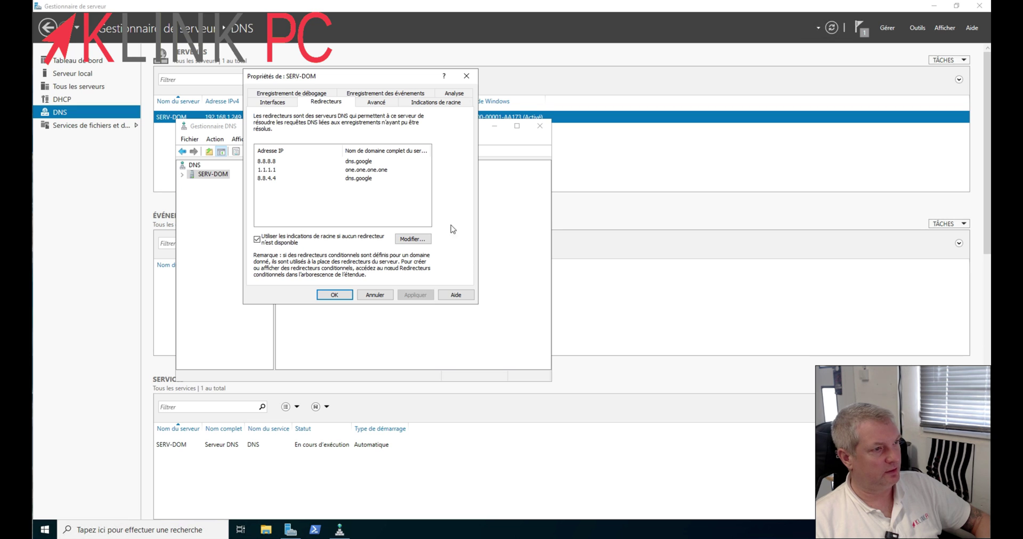
pyautogui.click(335, 295)
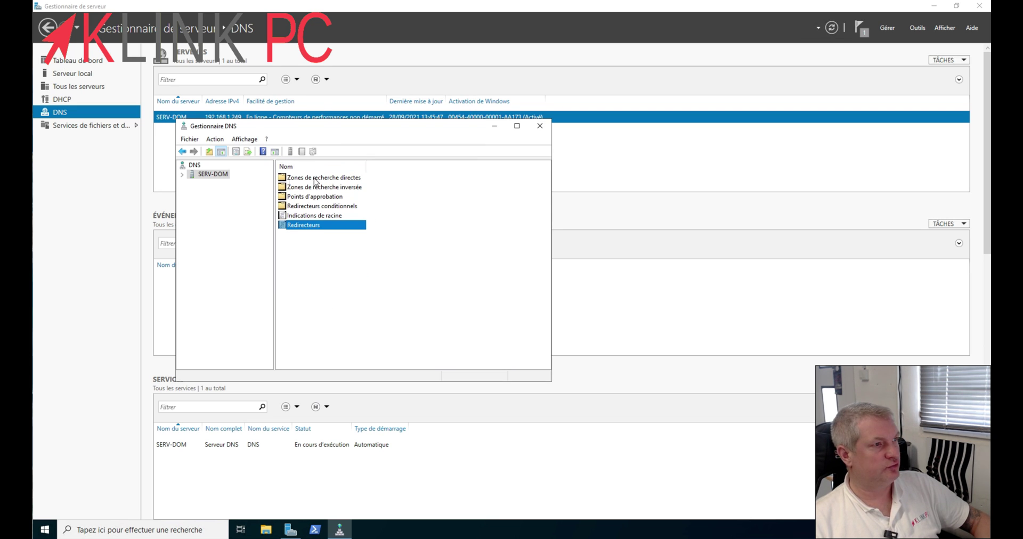
# Step: Expand SERV-DOM in the DNS tree and examine its forward and reverse lookup zone folders
pyautogui.click(182, 174)
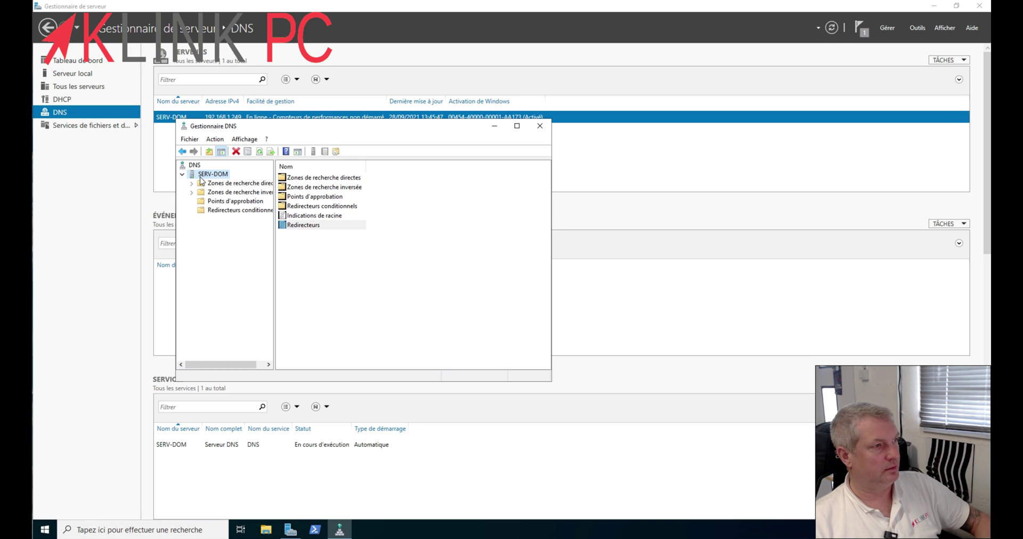
pyautogui.click(230, 183)
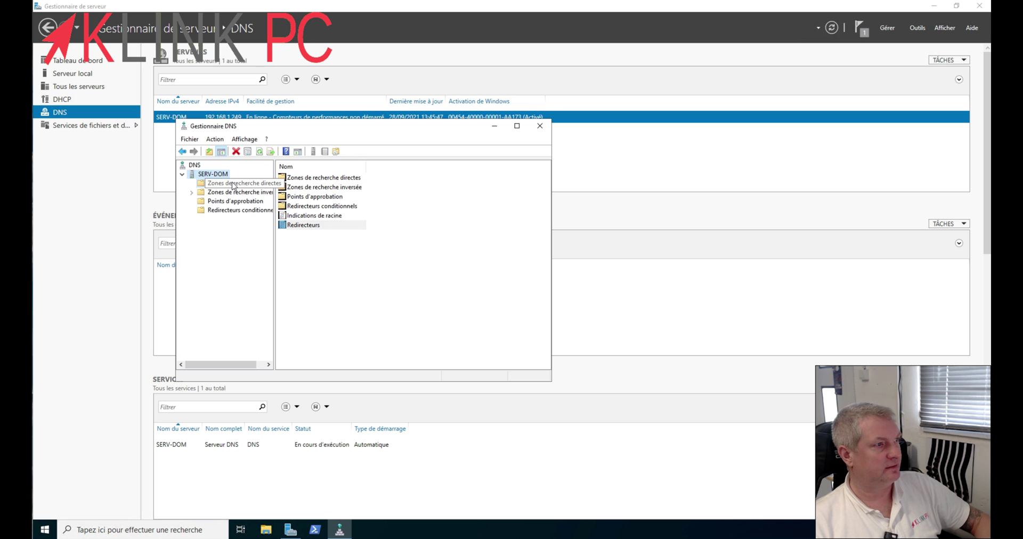
pyautogui.rightClick(232, 184)
pyautogui.click(368, 301)
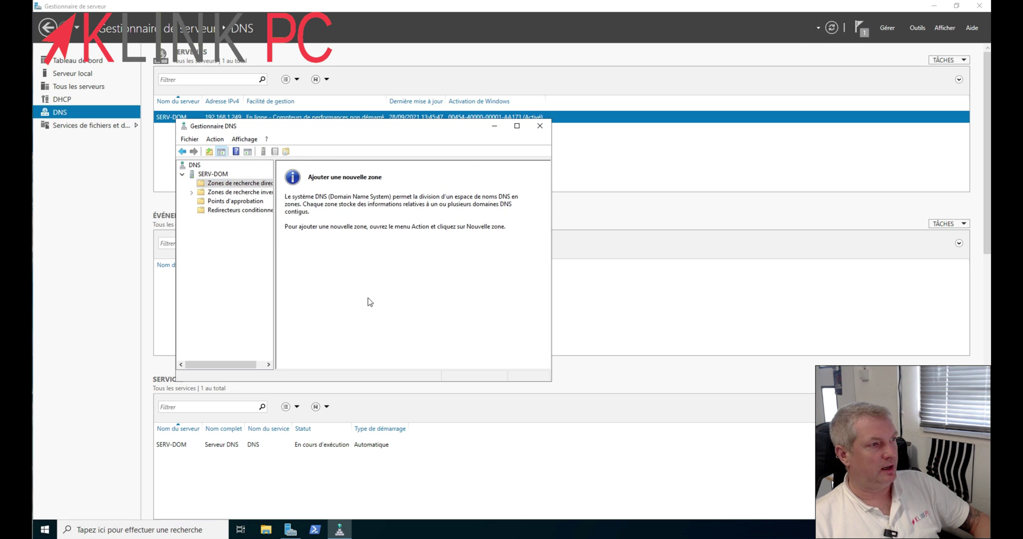
pyautogui.rightClick(237, 186)
pyautogui.press('Escape')
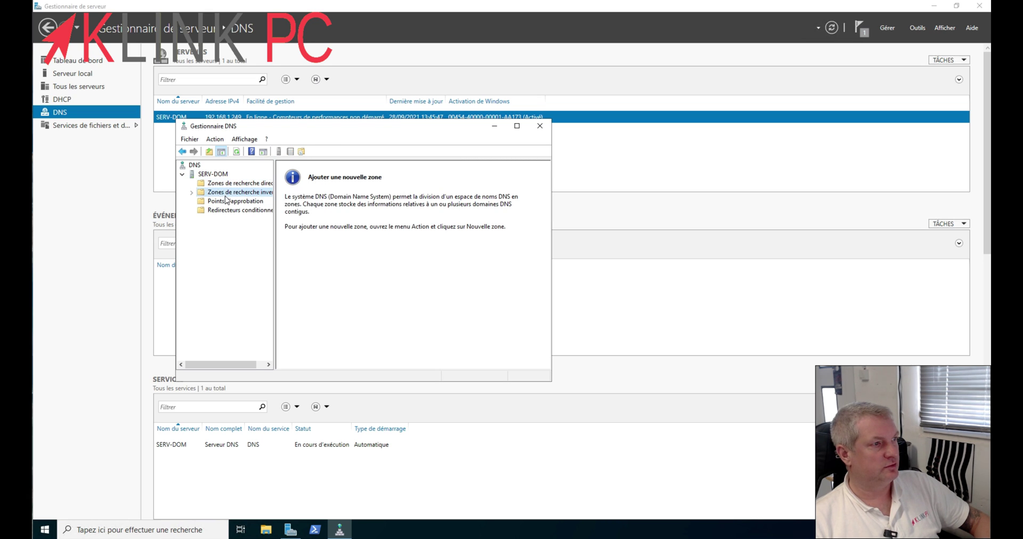
pyautogui.click(227, 201)
pyautogui.click(223, 184)
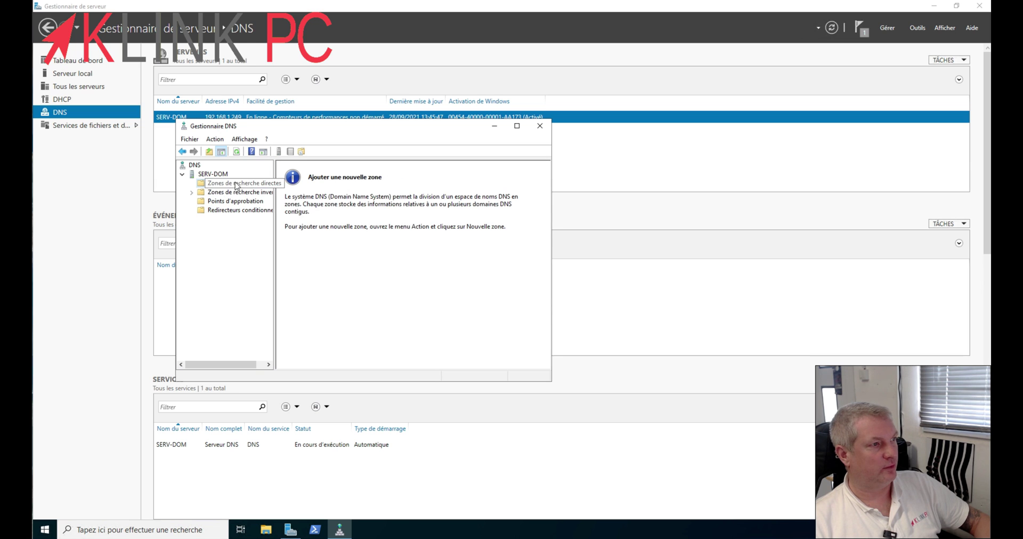
# Step: Start a new zone under the forward lookup zones (Zones de recherche directes) with the type Zone principale
pyautogui.rightClick(259, 184)
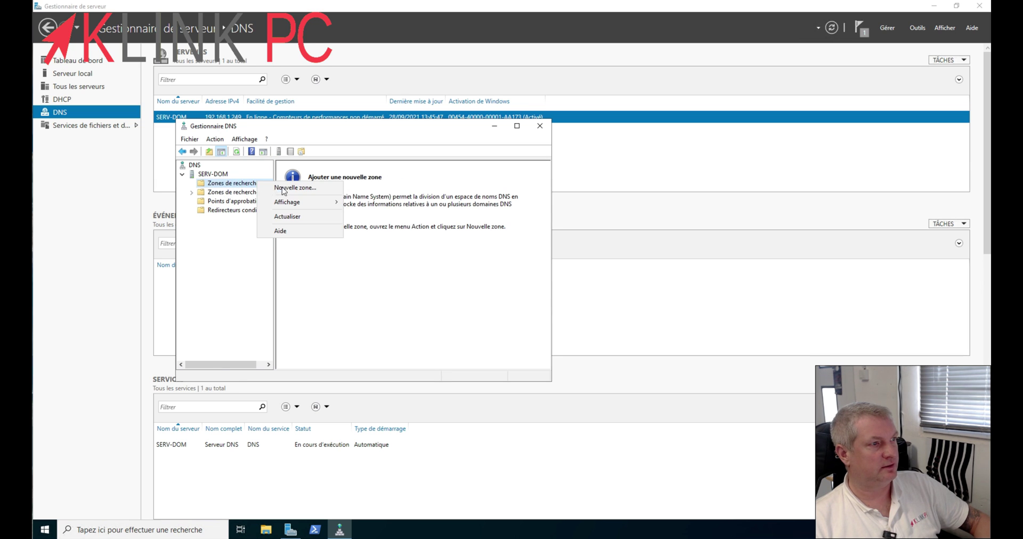
pyautogui.click(286, 191)
pyautogui.click(368, 324)
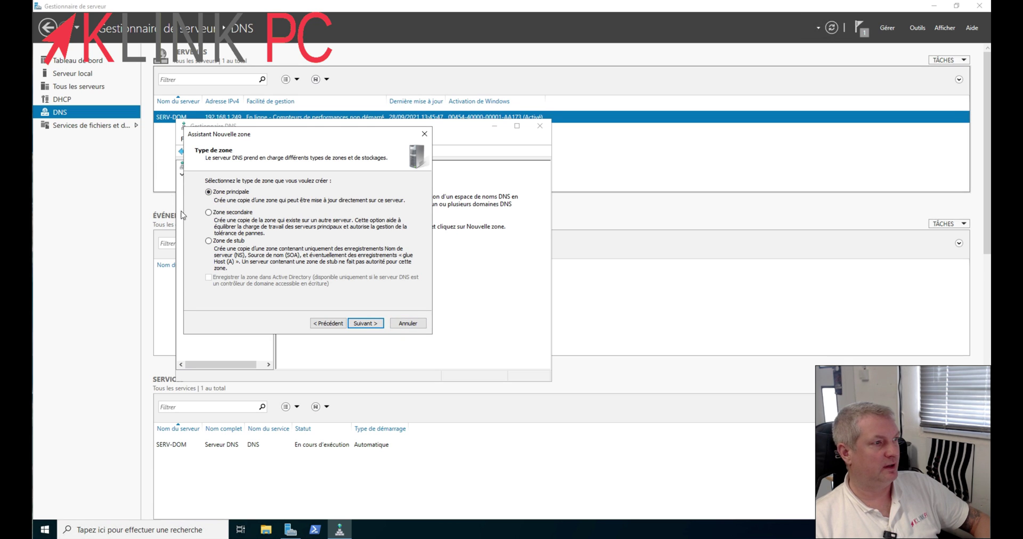
pyautogui.click(367, 323)
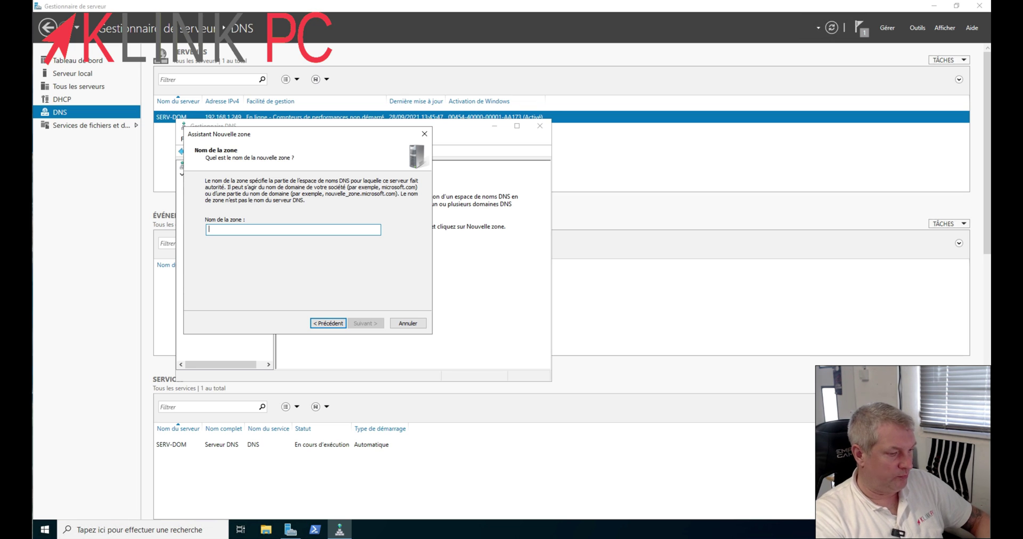
pyautogui.write('ma_zone')
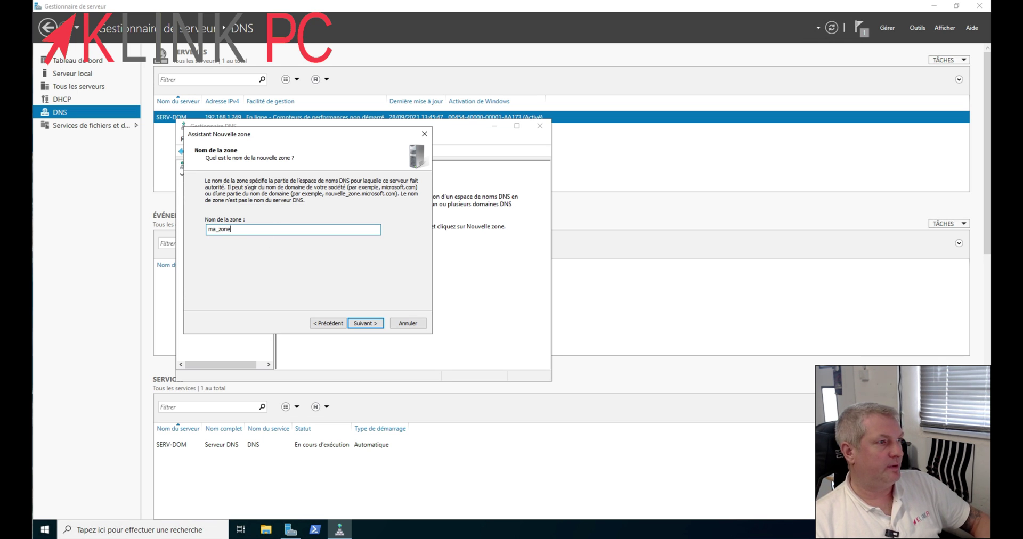
pyautogui.moveTo(231, 229); pyautogui.dragTo(209, 230)
pyautogui.click(209, 229)
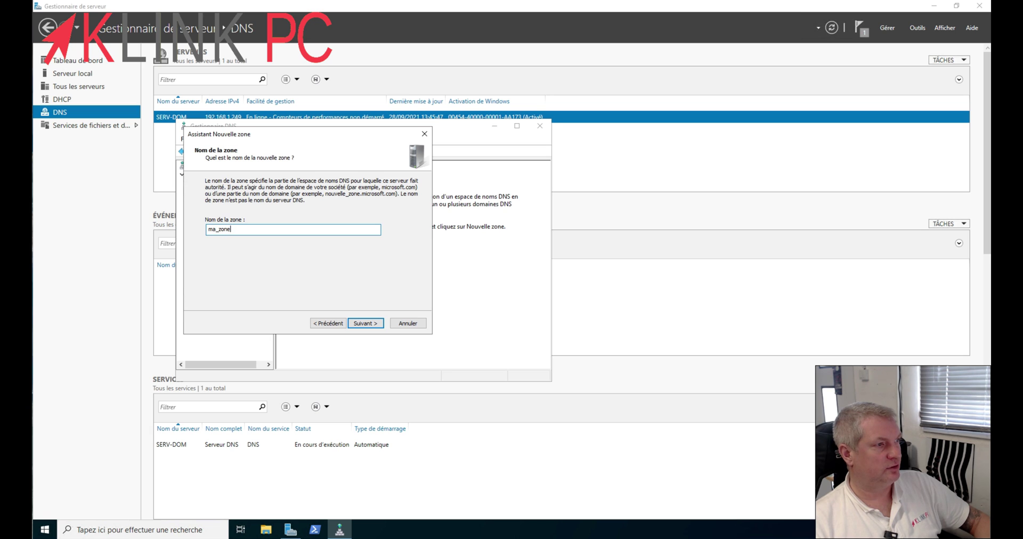
pyautogui.doubleClick(216, 229)
pyautogui.press('BackSpace')
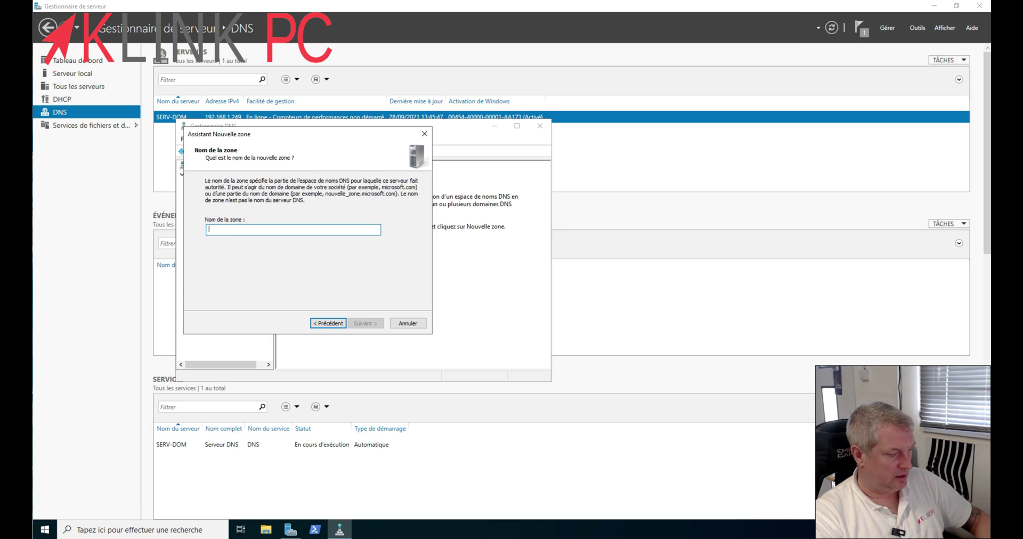
pyautogui.write('klinkpc.local')
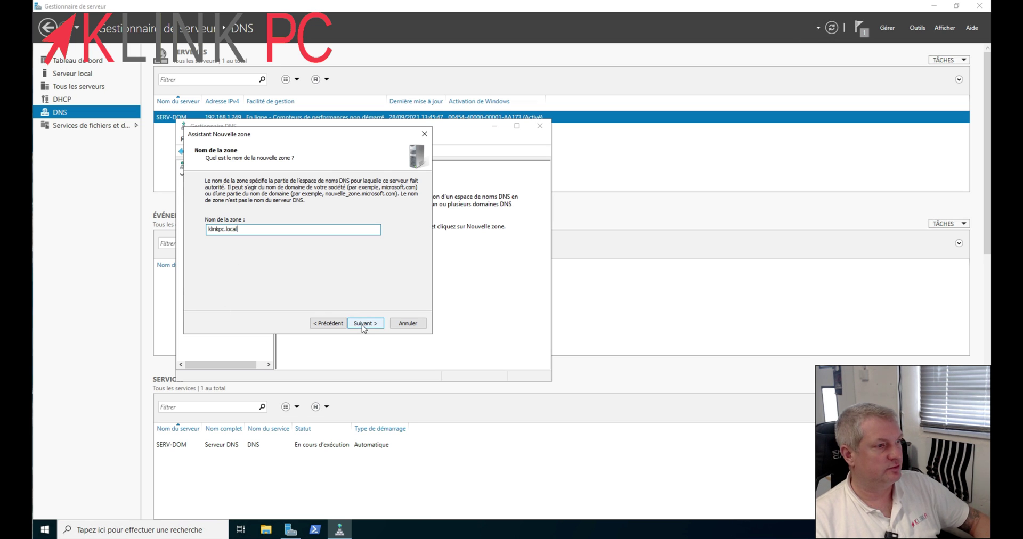
pyautogui.hotkey('ctrl', 'a')
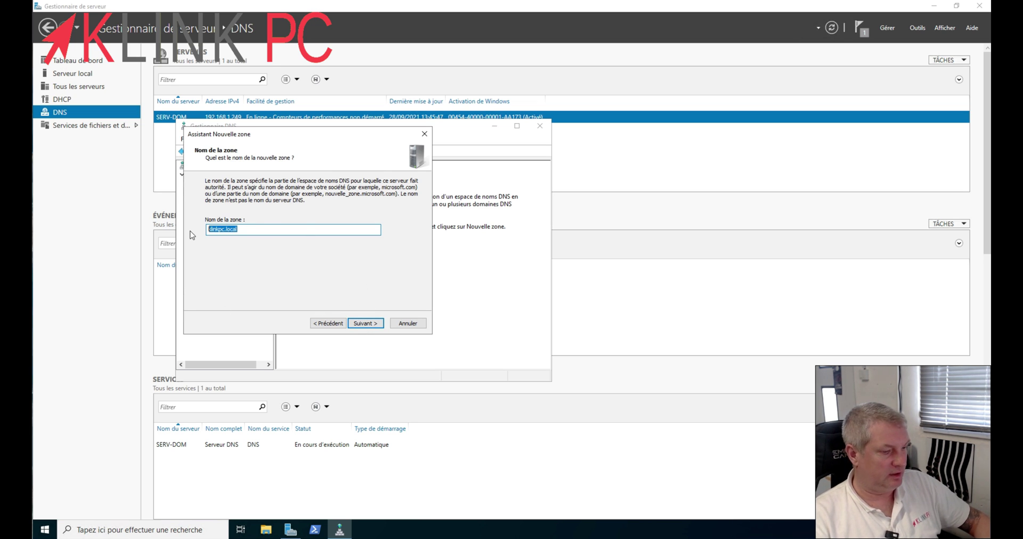
pyautogui.write('mon_dns')
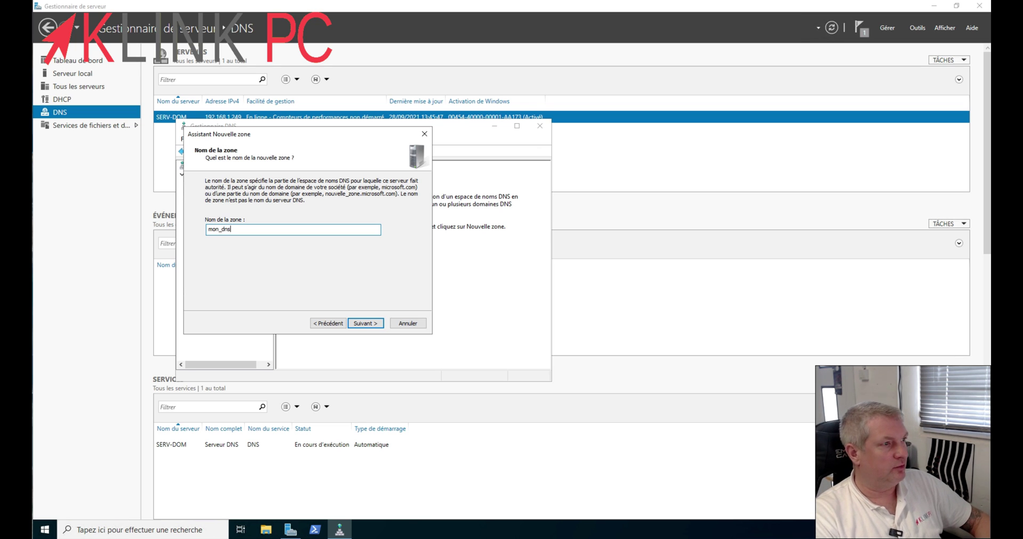
pyautogui.press('BackSpace')
pyautogui.press('BackSpace')
pyautogui.press('BackSpace')
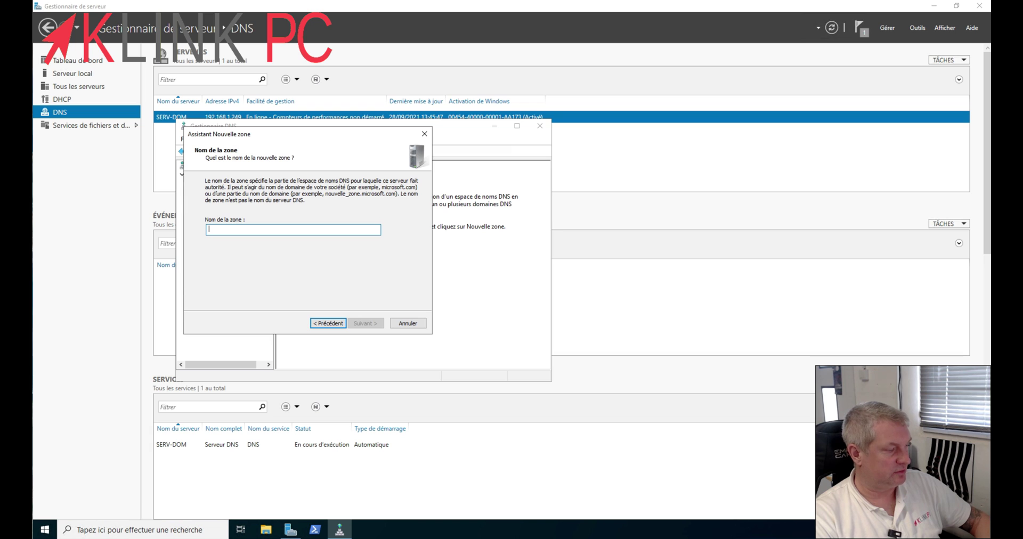
# Step: Name the forward zone klinkpc.local, create it with the new file klinkpc.local.dns and do not allow dynamic updates
pyautogui.write('kl')
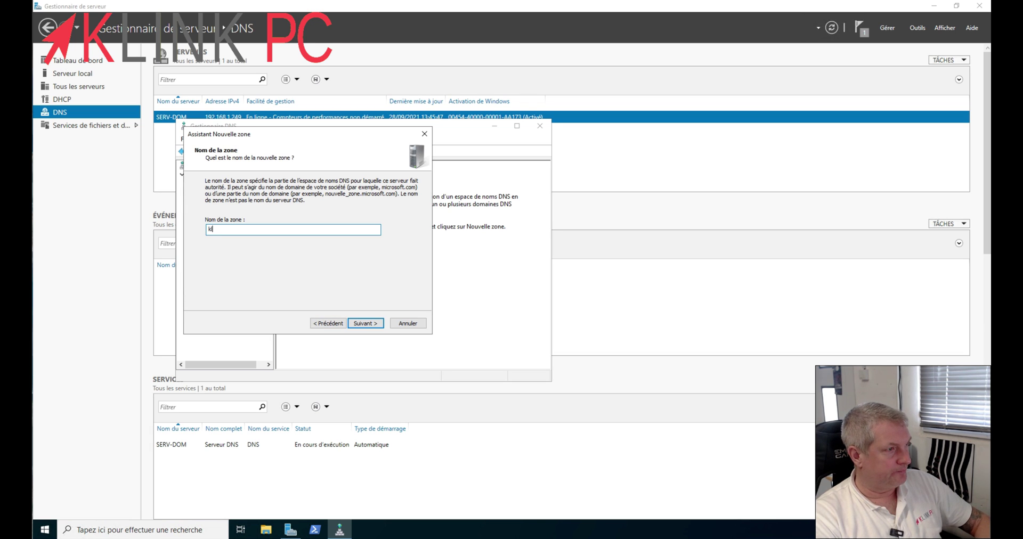
pyautogui.write('inkpc.local')
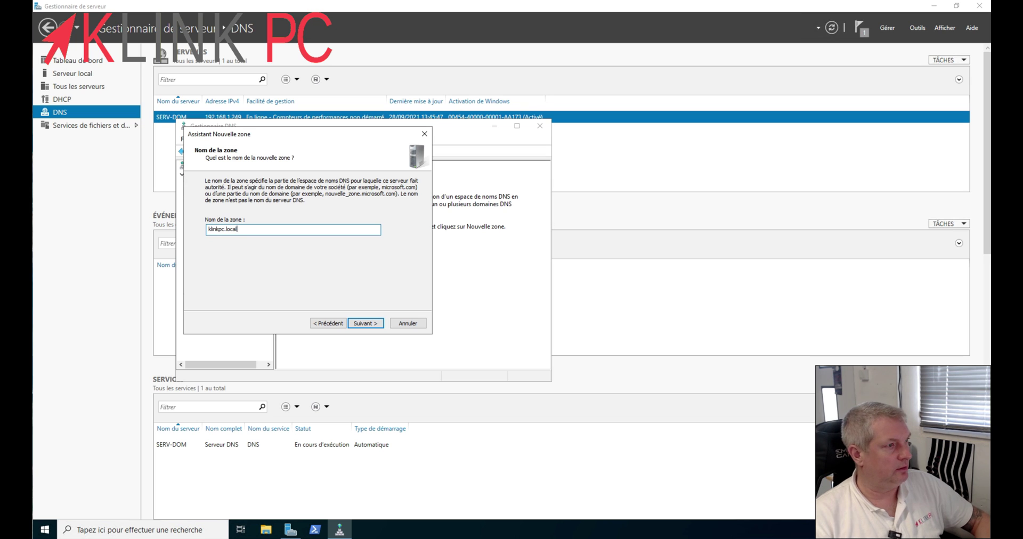
pyautogui.click(355, 325)
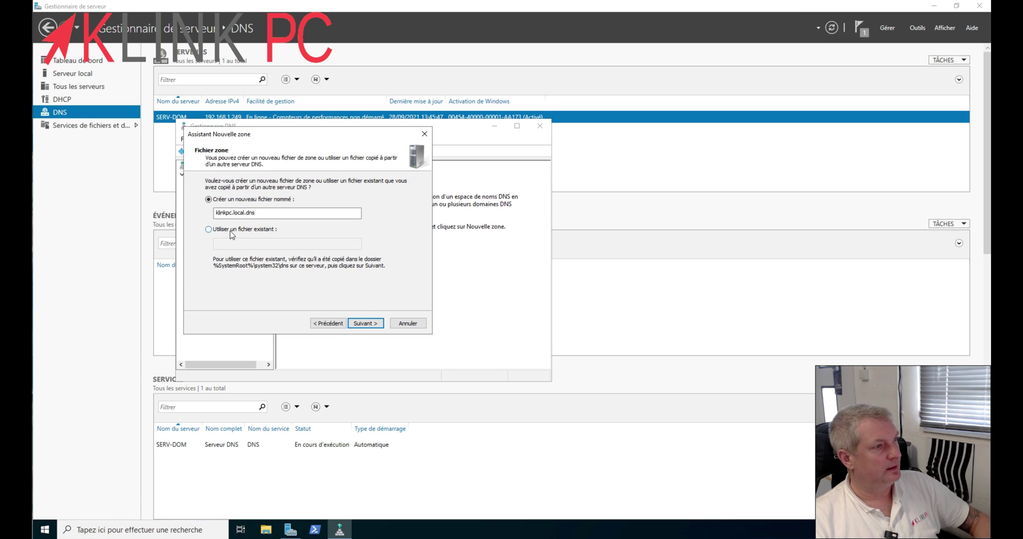
pyautogui.click(364, 325)
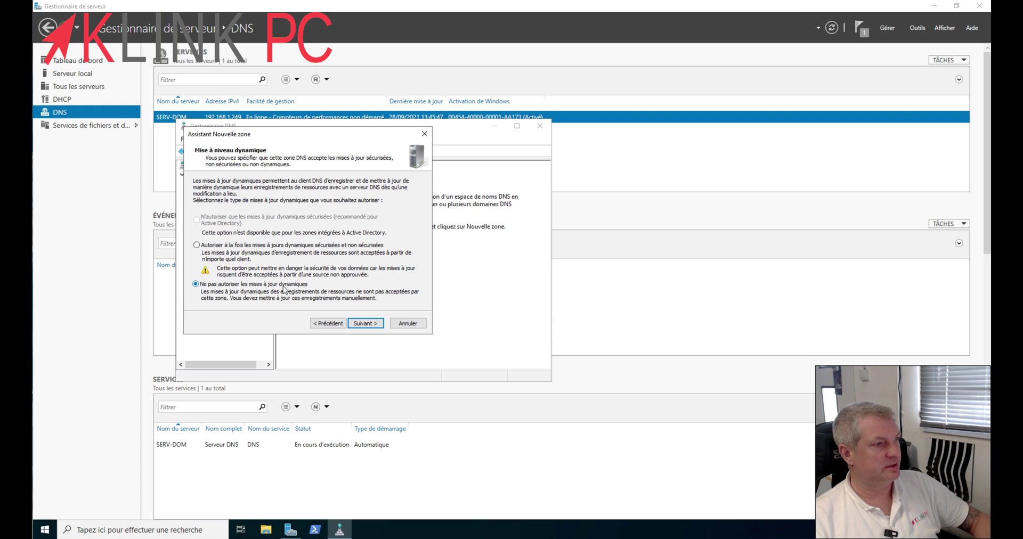
pyautogui.click(362, 325)
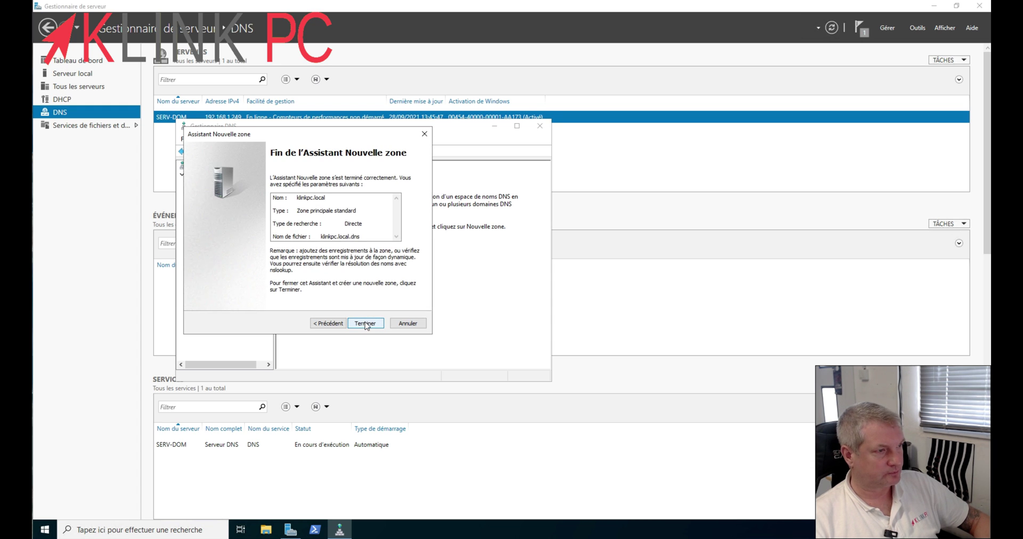
pyautogui.click(365, 324)
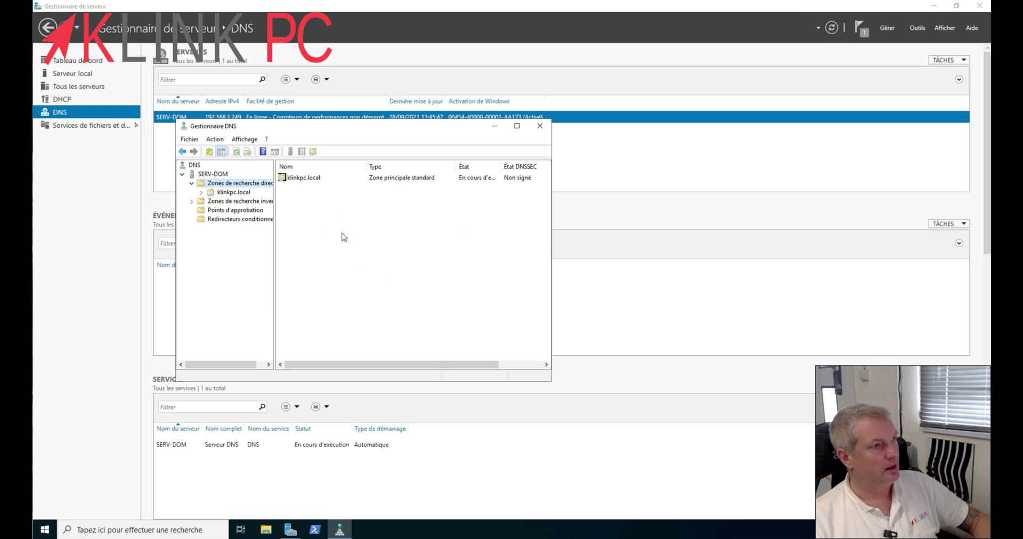
# Step: Review the records of the klinkpc.local zone and the contents of the reverse lookup zones folder
pyautogui.click(230, 192)
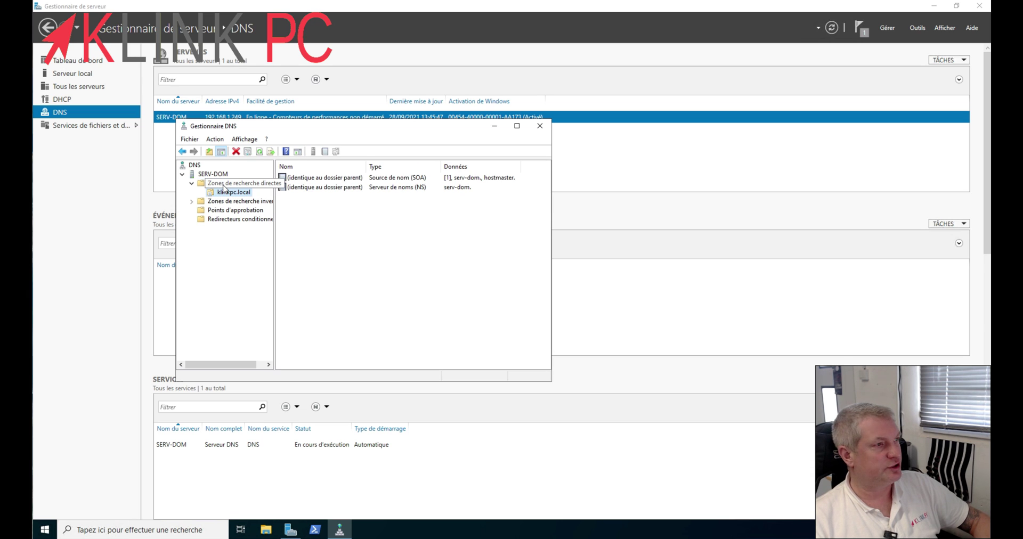
pyautogui.click(223, 184)
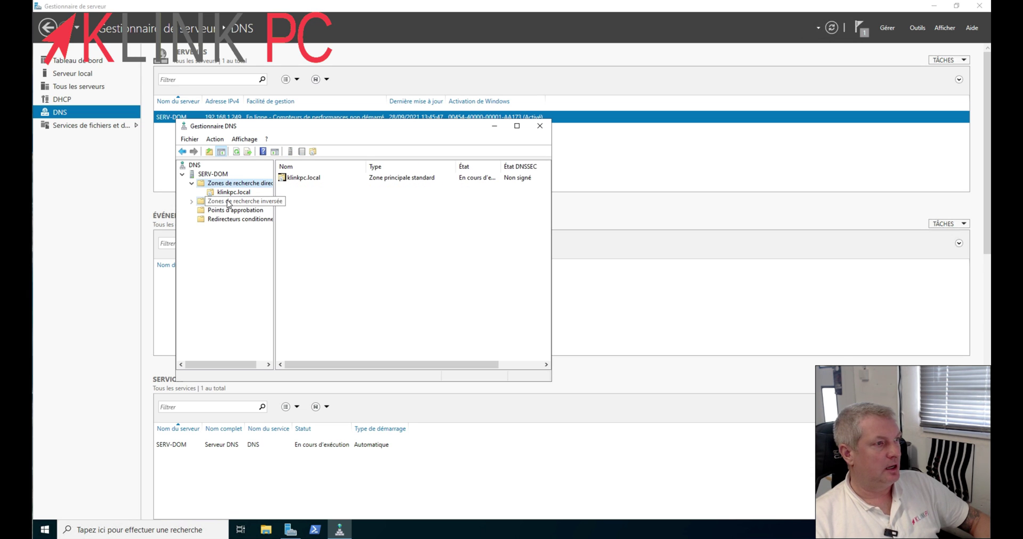
pyautogui.click(229, 202)
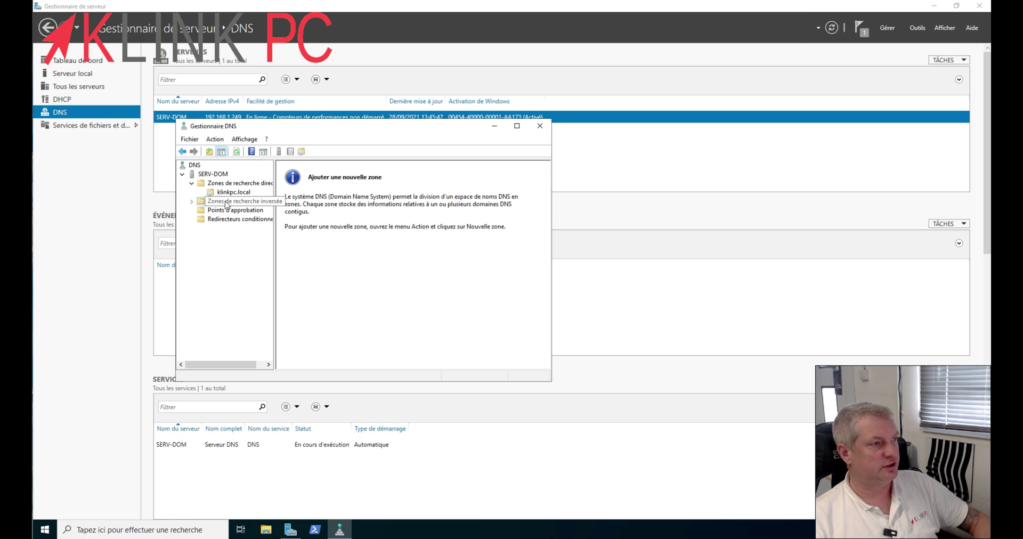
# Step: Start a new zone under the reverse lookup zones as a Zone principale for IPv4 addresses
pyautogui.rightClick(215, 203)
pyautogui.click(251, 209)
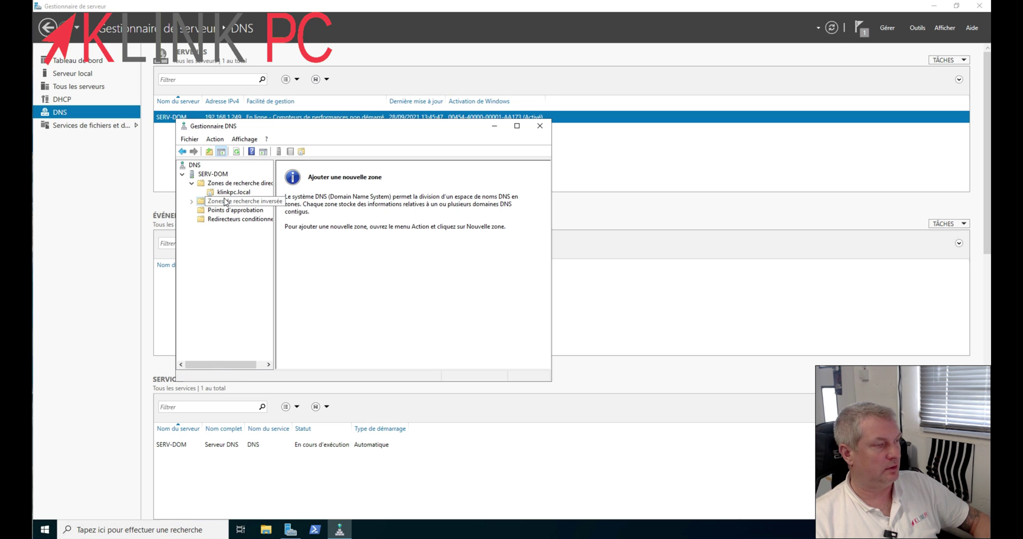
pyautogui.rightClick(229, 201)
pyautogui.click(258, 206)
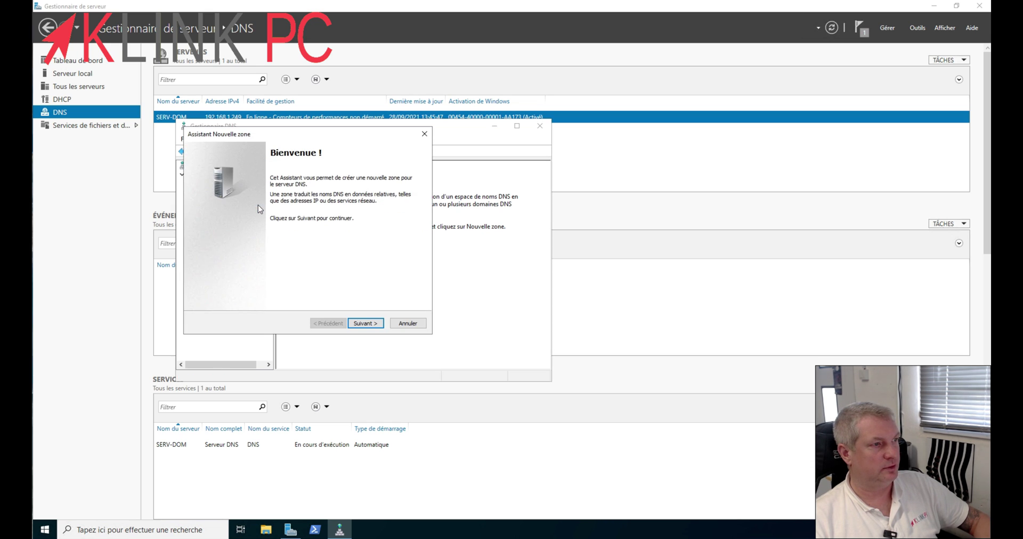
pyautogui.click(358, 322)
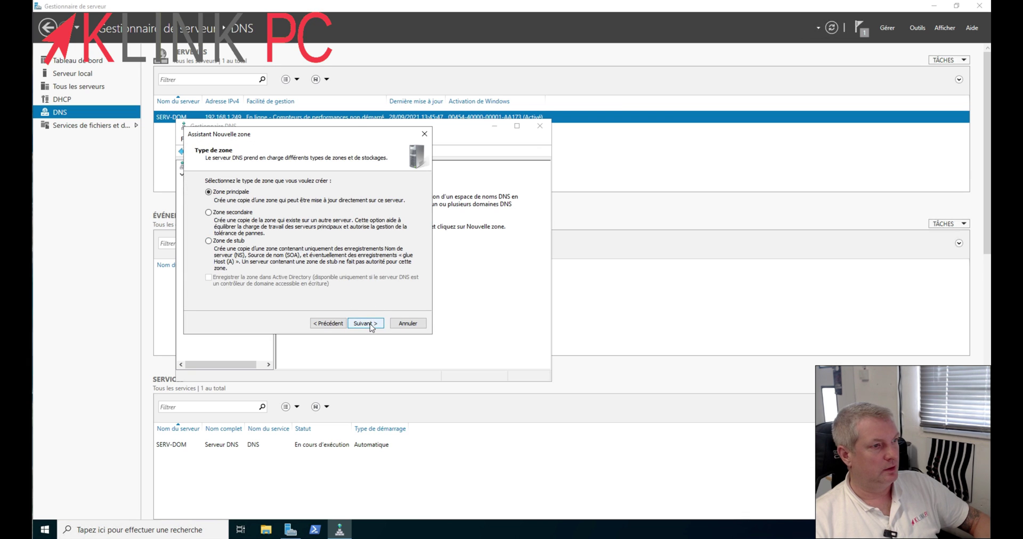
pyautogui.click(370, 324)
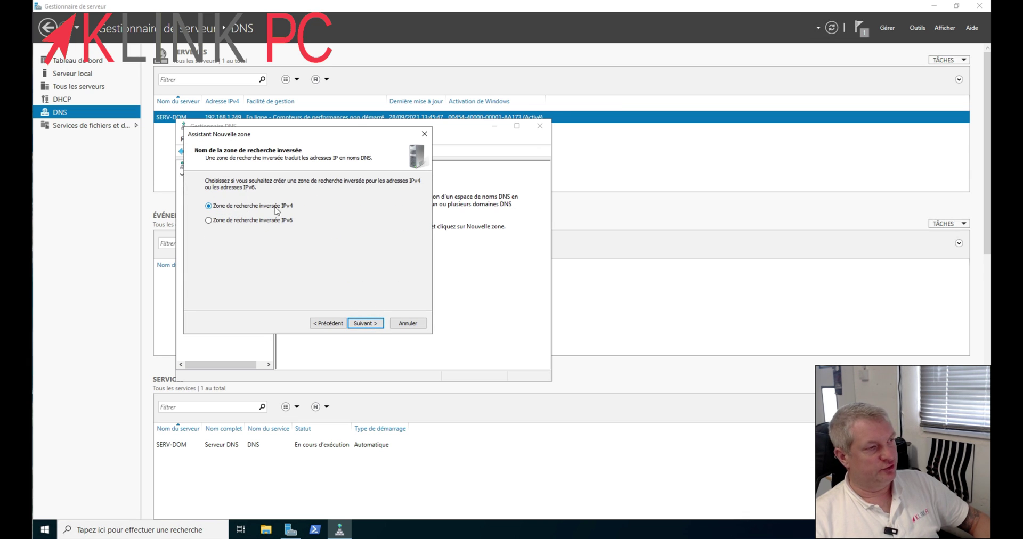
pyautogui.click(368, 324)
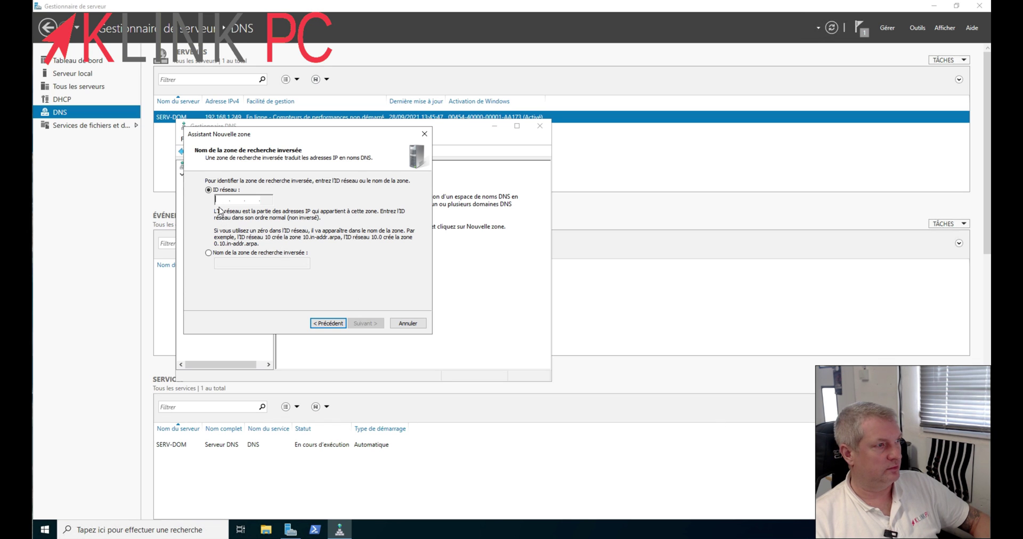
# Step: Create the reverse zone with network ID 192.168.1, its proposed zone file and no dynamic updates, and minimise the DNS manager
pyautogui.write('192.168.')
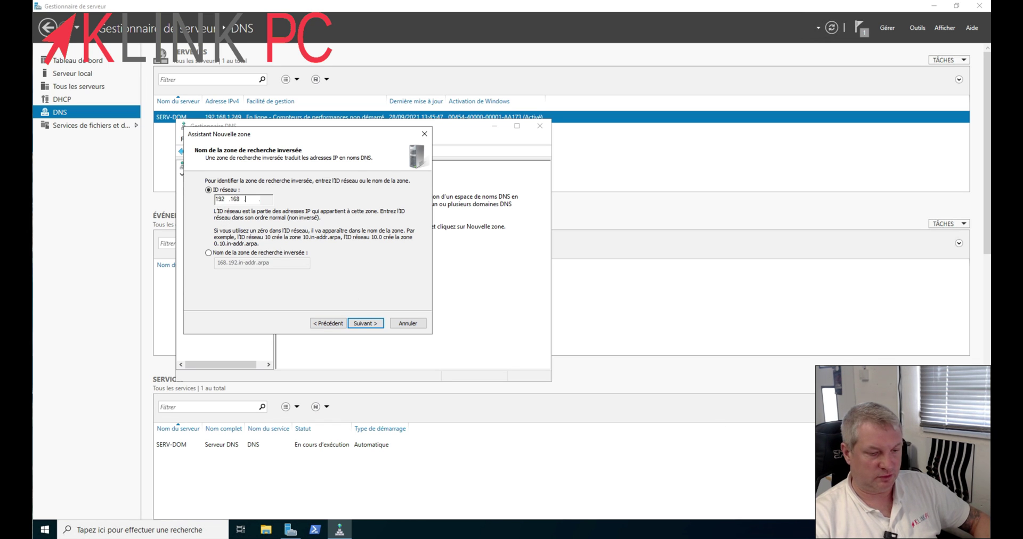
pyautogui.write('1')
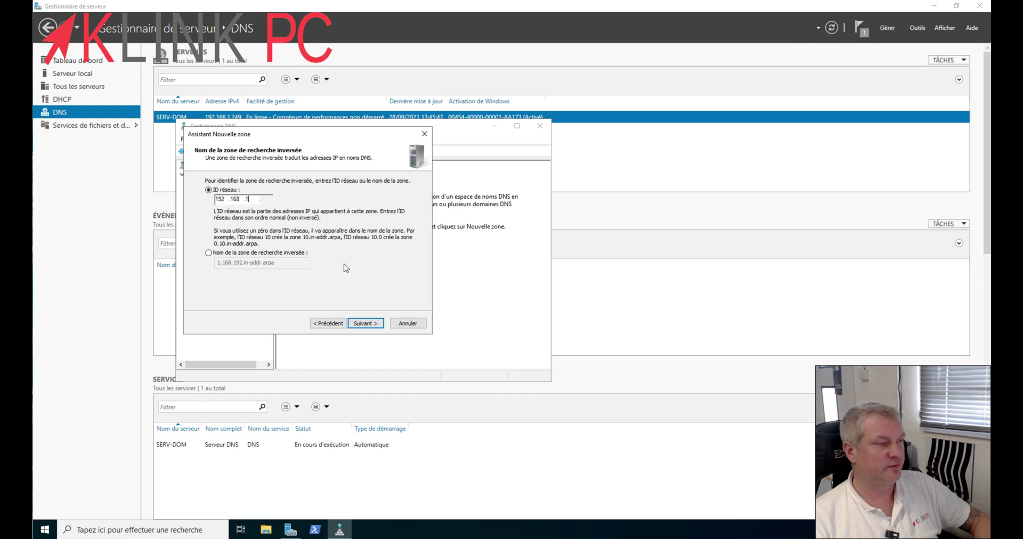
pyautogui.click(367, 325)
pyautogui.click(367, 325)
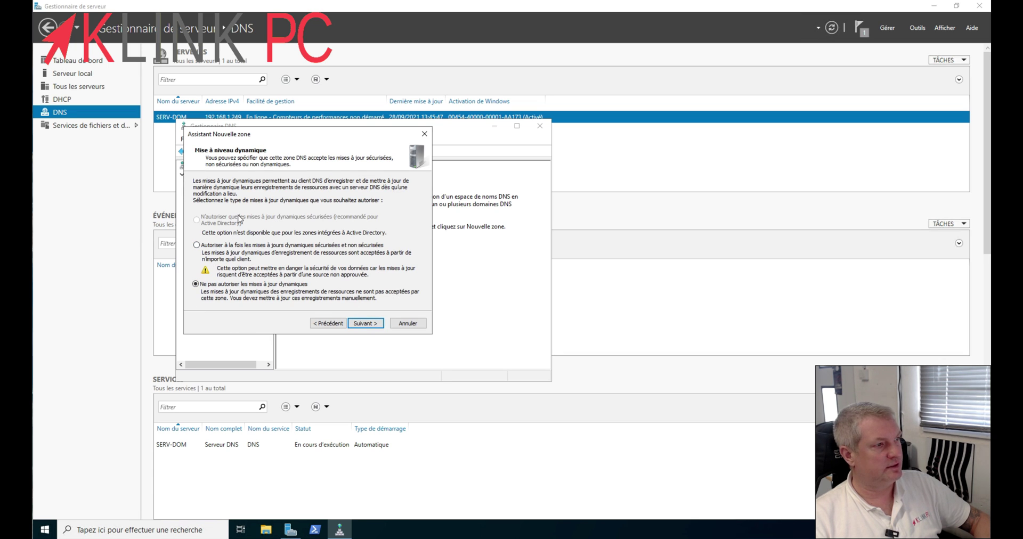
pyautogui.click(366, 324)
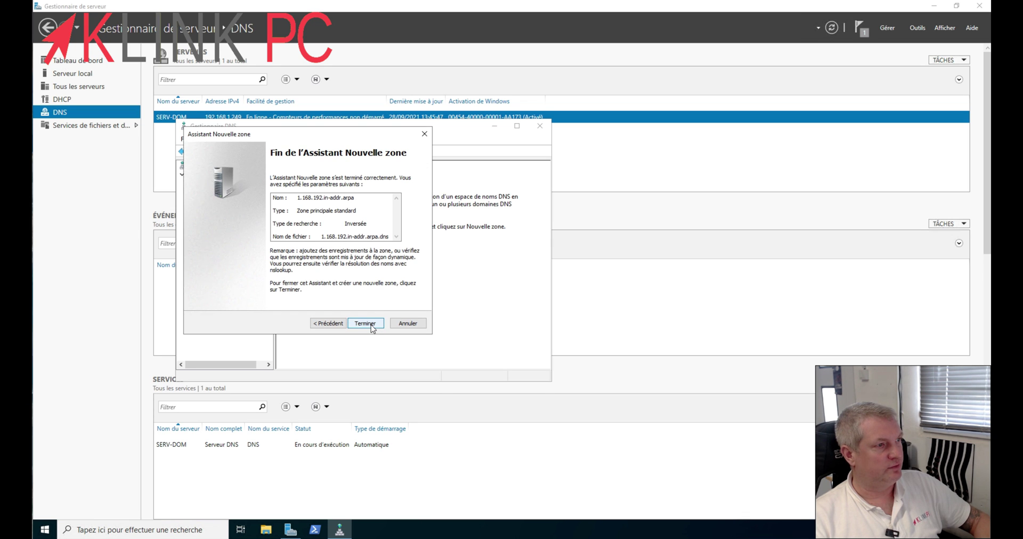
pyautogui.click(366, 323)
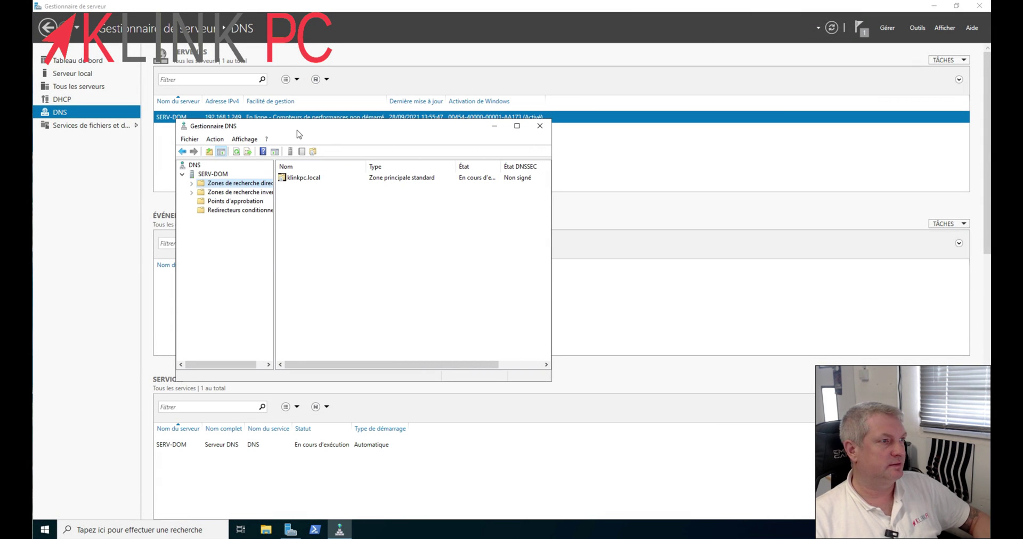
pyautogui.click(495, 126)
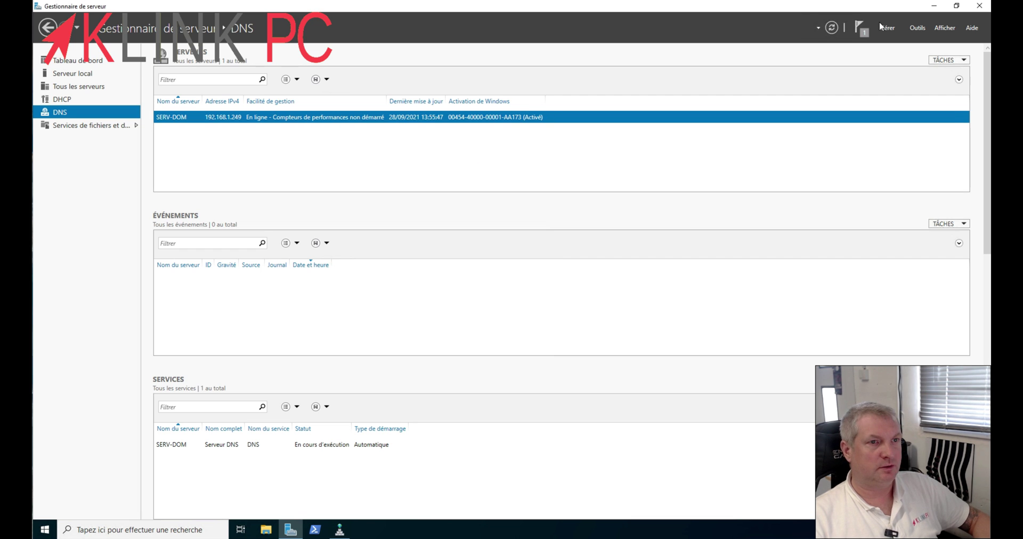
# Step: Minimise the server manager and open the network adapter connections from the Réseau et Internet settings of Windows
pyautogui.click(937, 7)
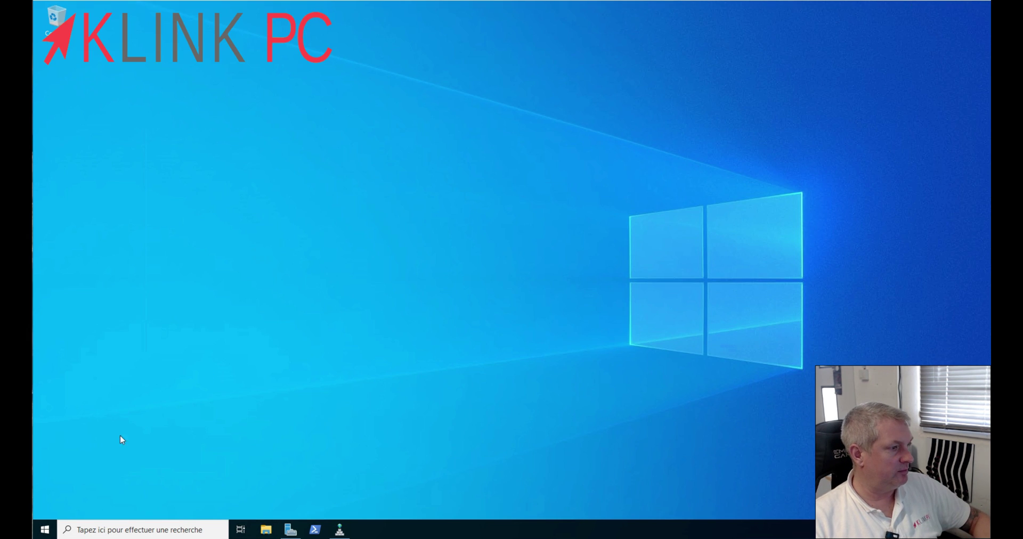
pyautogui.click(45, 530)
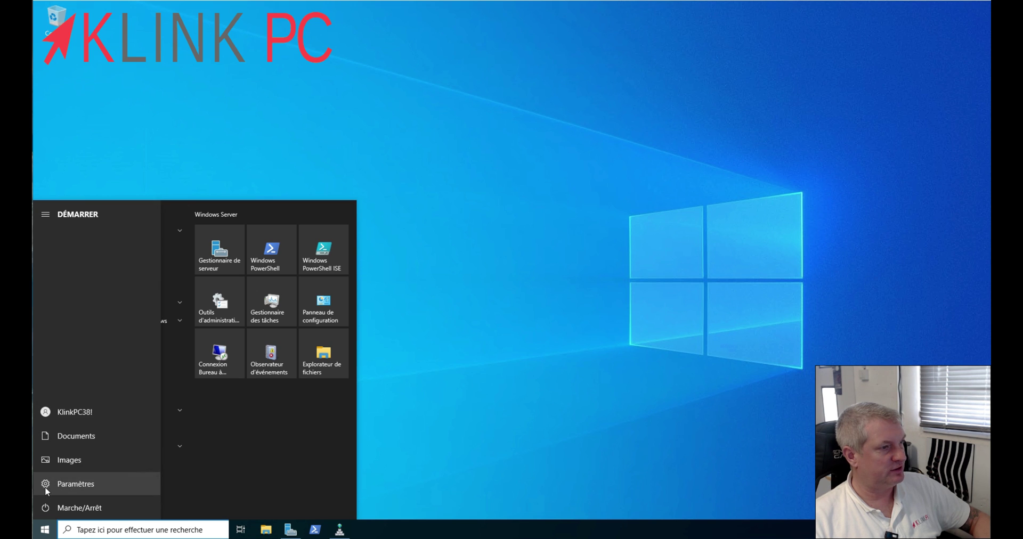
pyautogui.click(69, 484)
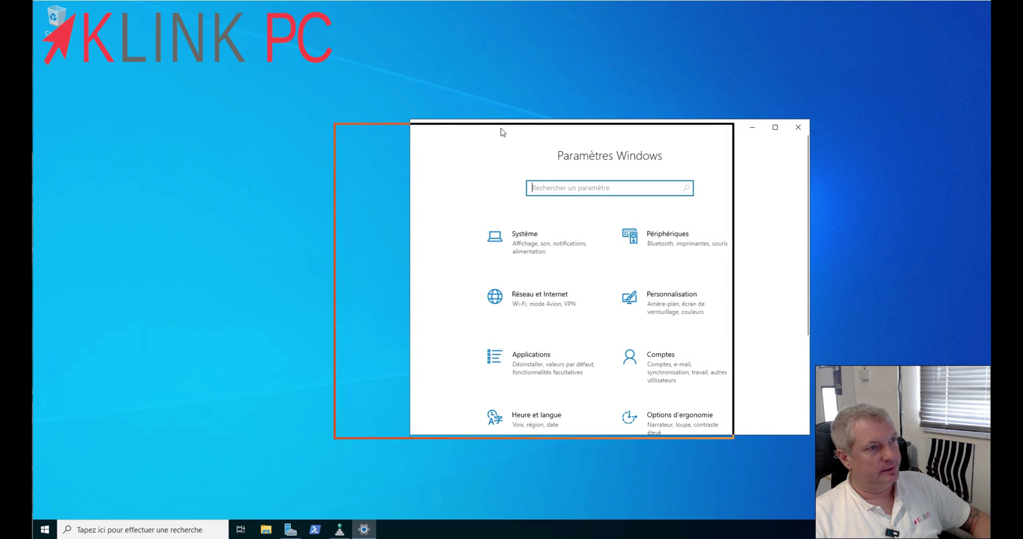
pyautogui.click(394, 302)
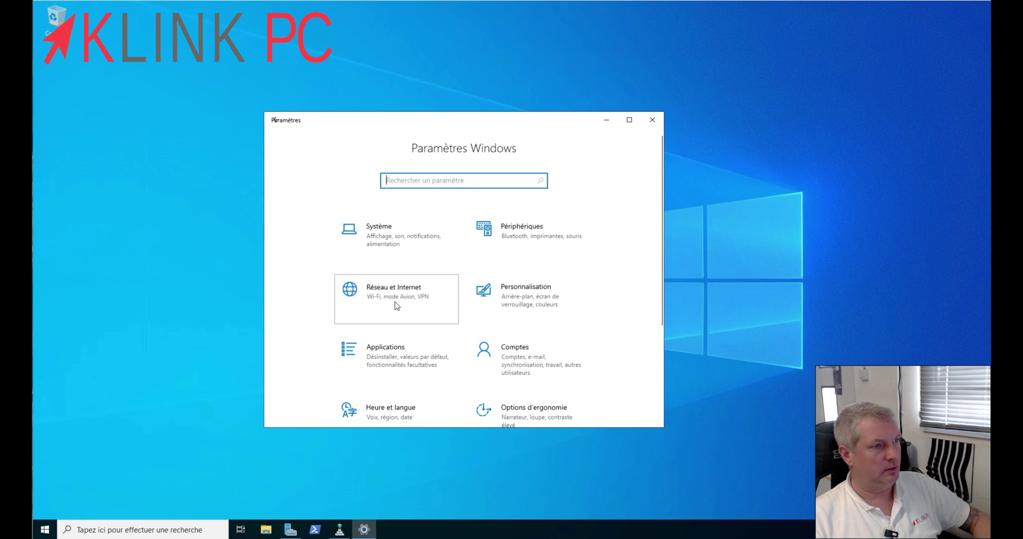
pyautogui.click(329, 251)
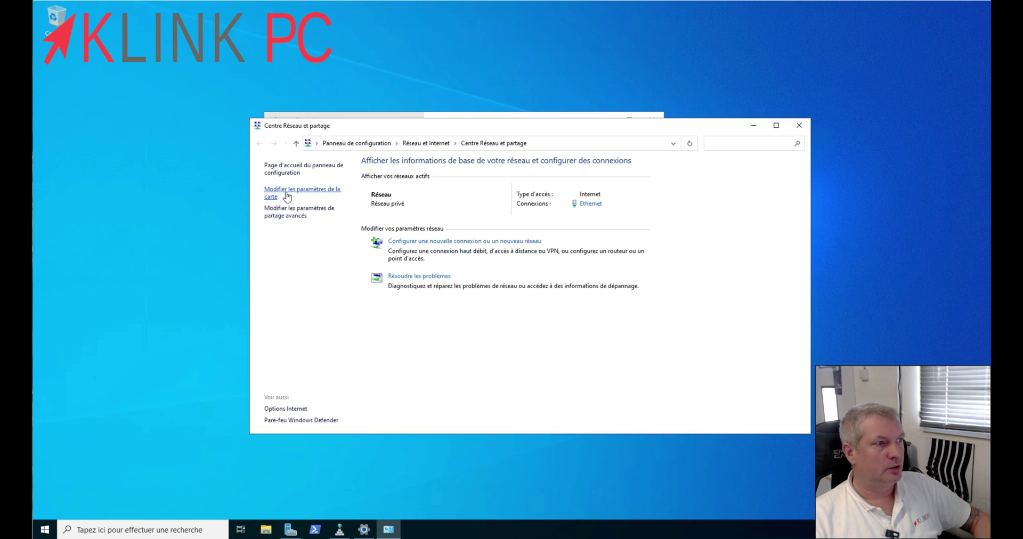
pyautogui.click(287, 196)
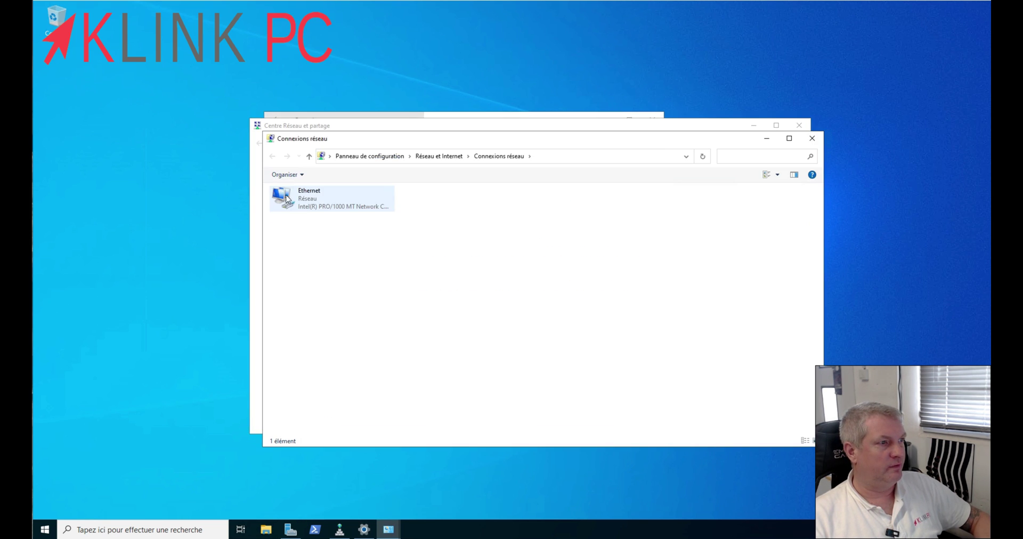
# Step: Open the Protocole Internet version 4 (TCP/IPv4) properties of the Ethernet connection
pyautogui.click(316, 203)
pyautogui.rightClick(316, 202)
pyautogui.click(341, 217)
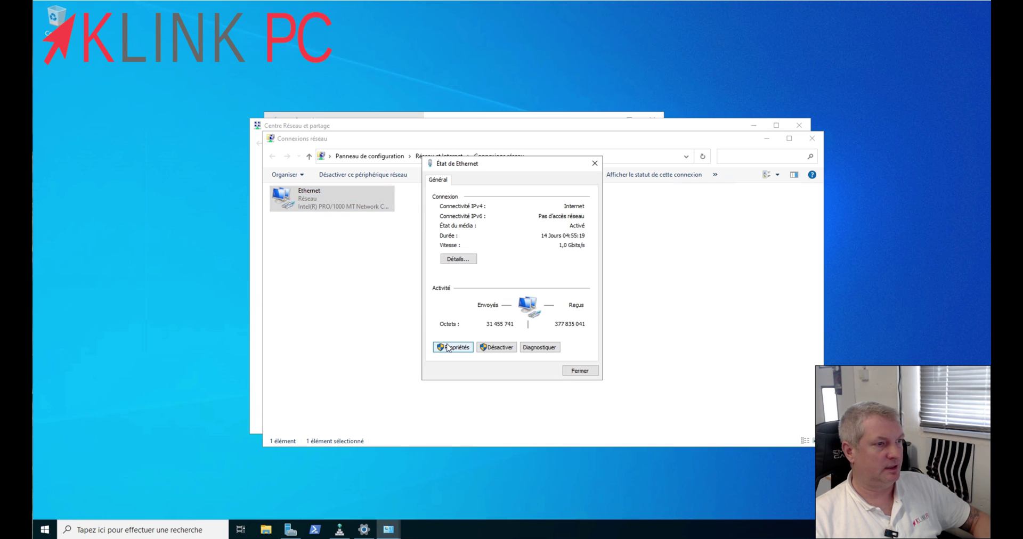
pyautogui.click(448, 347)
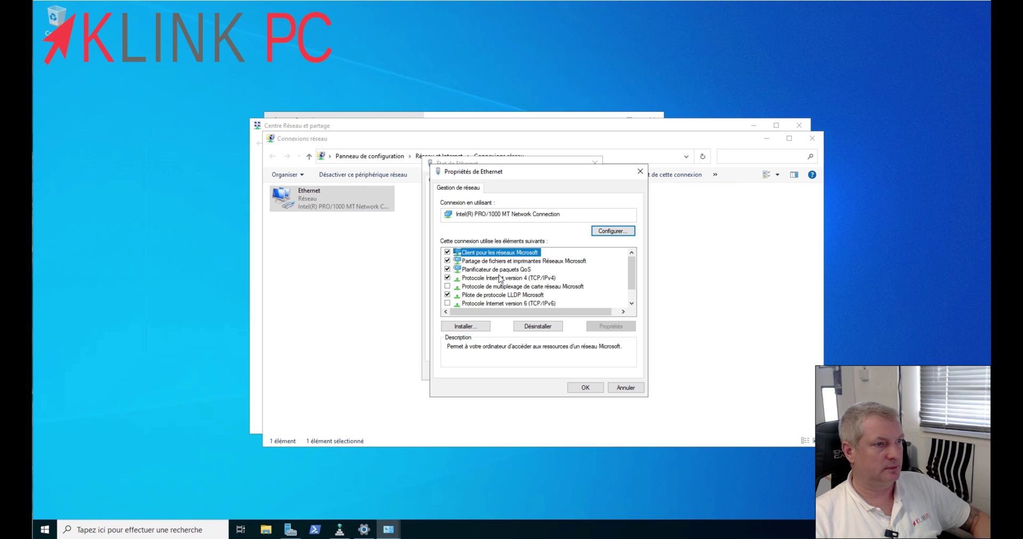
pyautogui.doubleClick(500, 278)
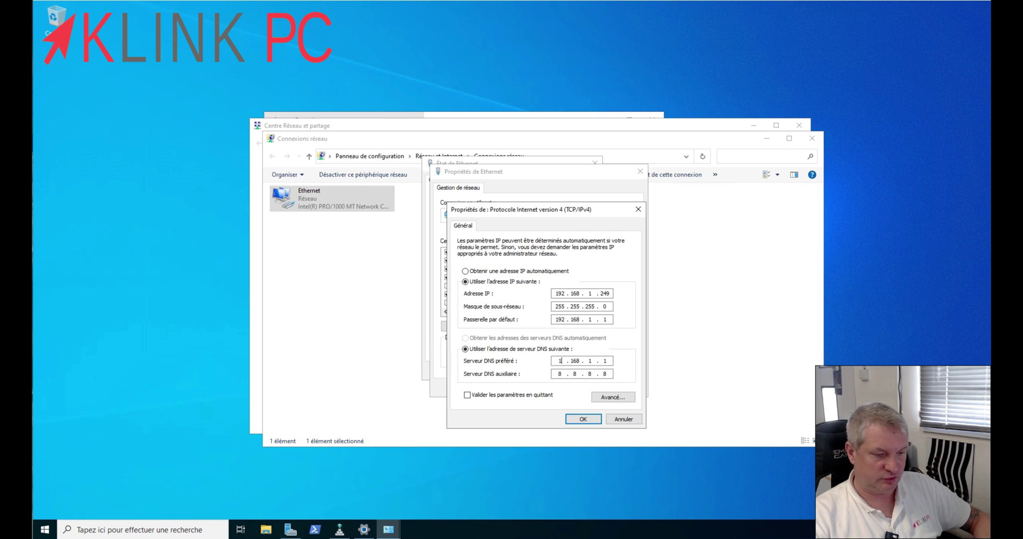
# Step: Set the preferred DNS server to 127.0.0.1 and the auxiliary one to 192.168.1.1, and apply the Ethernet properties
pyautogui.write('1270')
pyautogui.write('127 . 0 . 0 .')
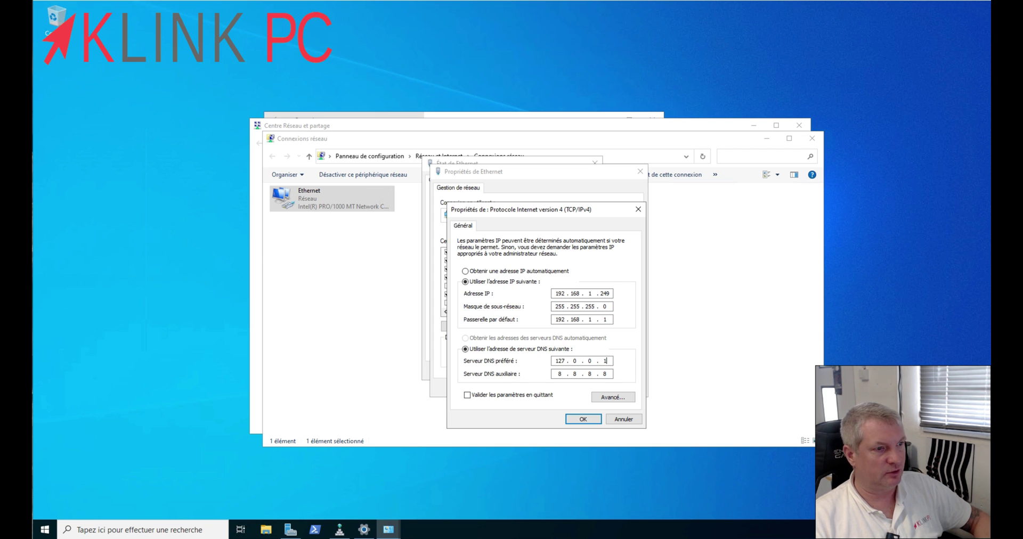
pyautogui.write('19')
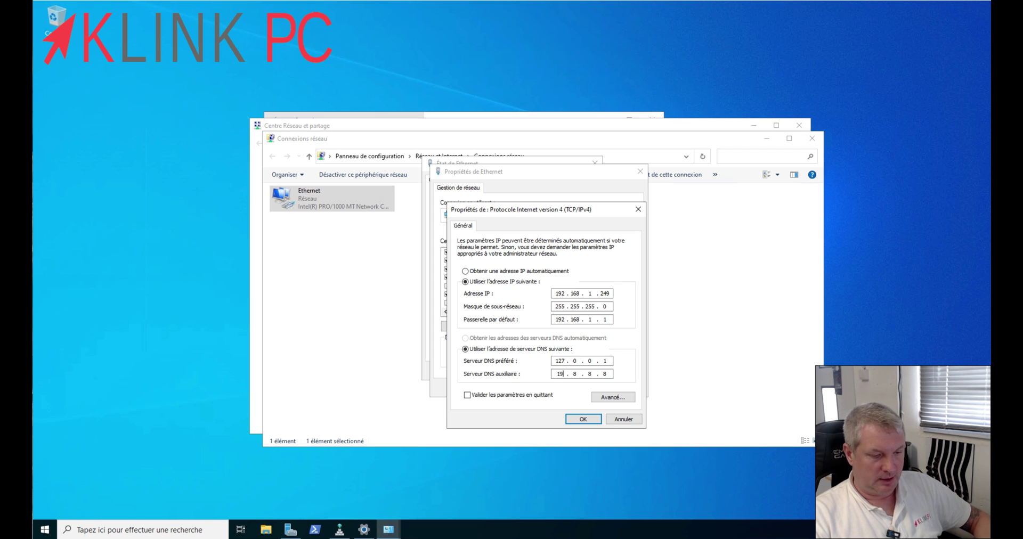
pyautogui.write('2.168.1.1')
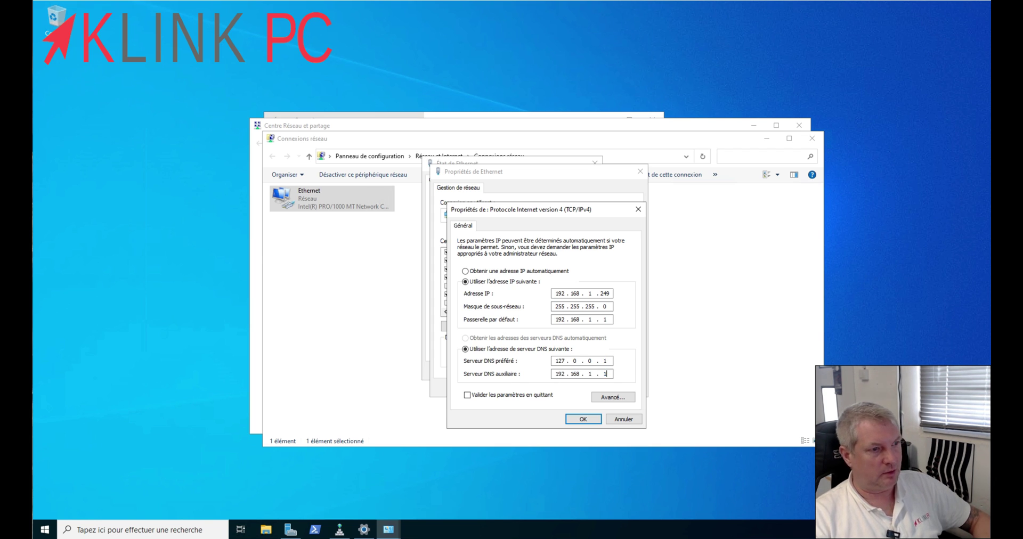
pyautogui.click(582, 420)
pyautogui.click(585, 389)
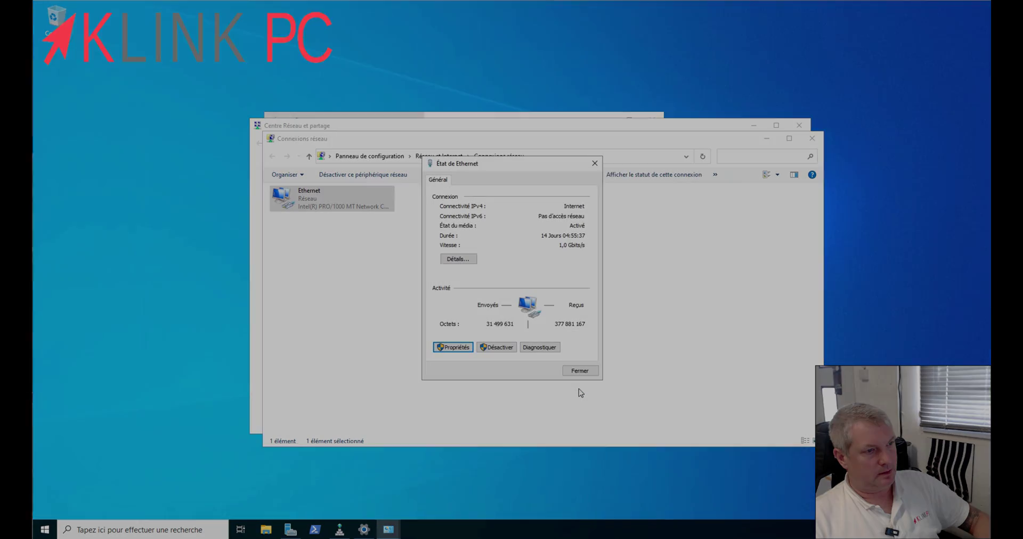